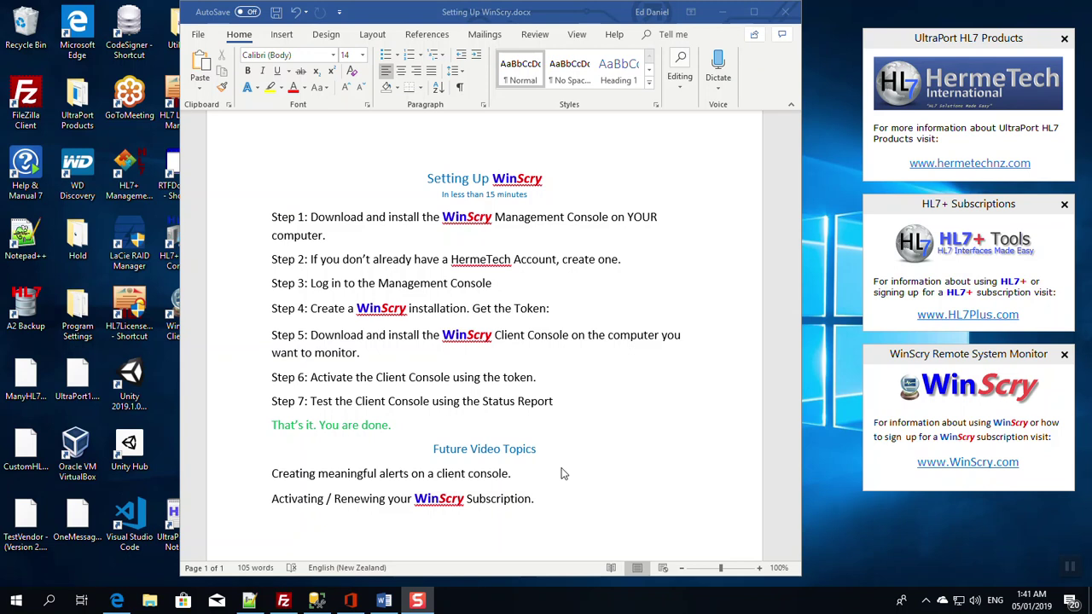
View the Management Console installers on the Download WinScry page in Microsoft Edge, and return to the desktop's WinScry Management Console shortcut
left_click(118, 602)
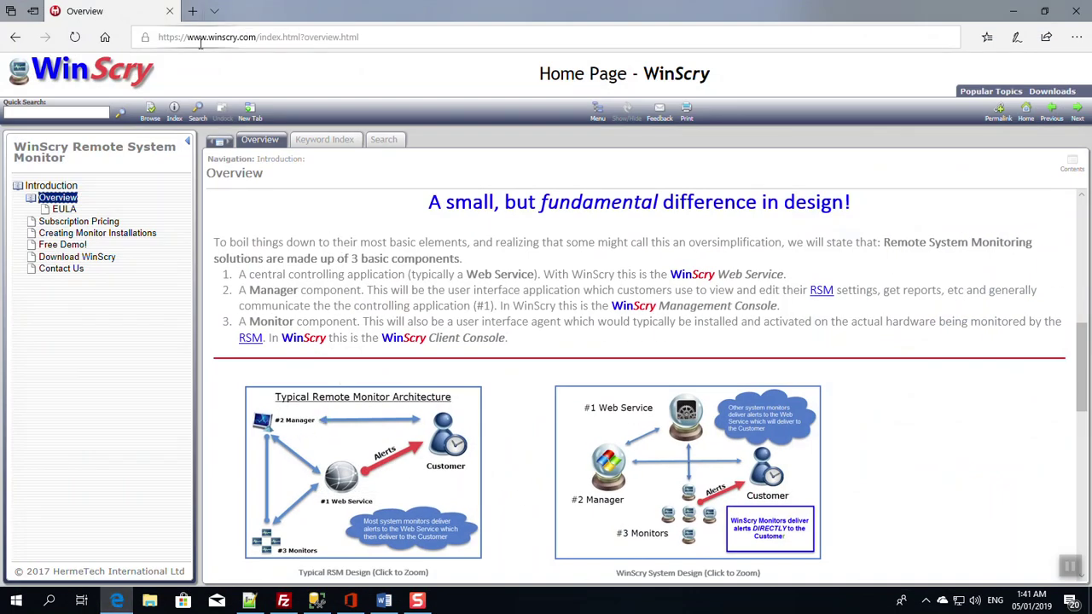
left_click(76, 257)
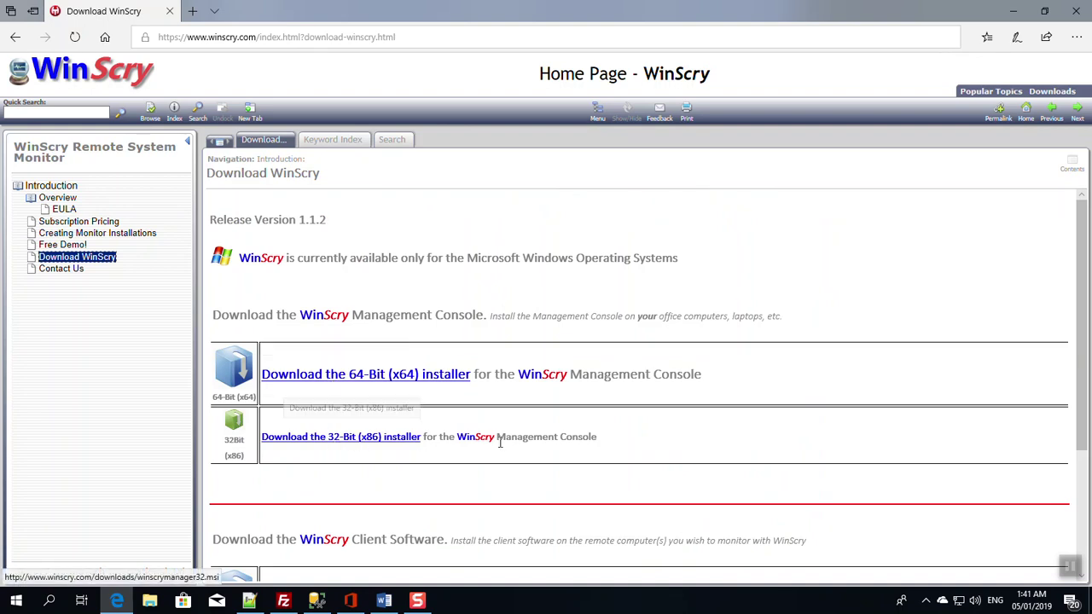
left_click(1010, 12)
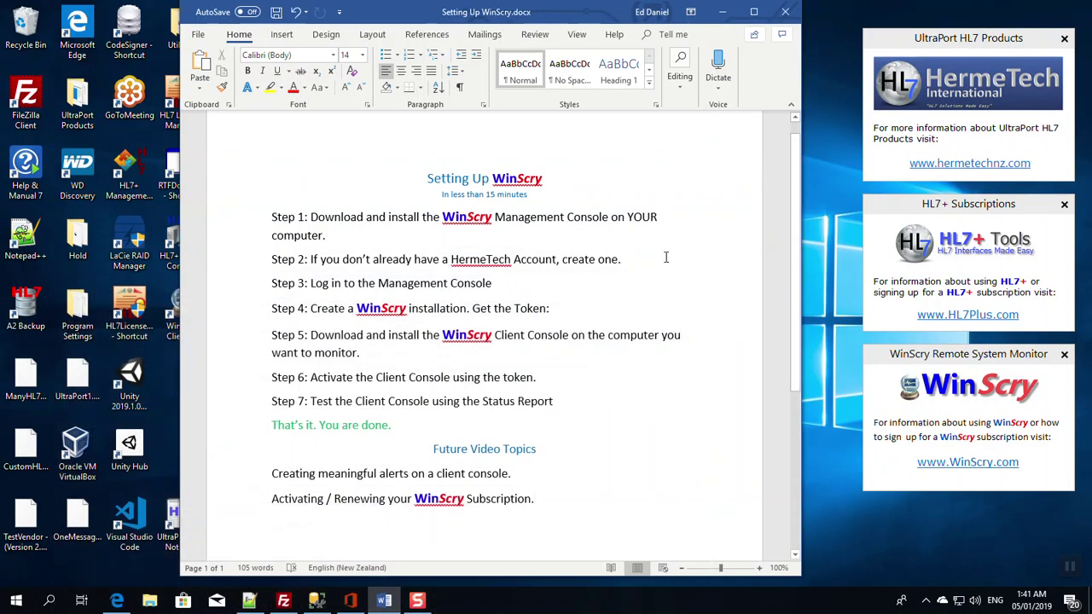
left_click(719, 12)
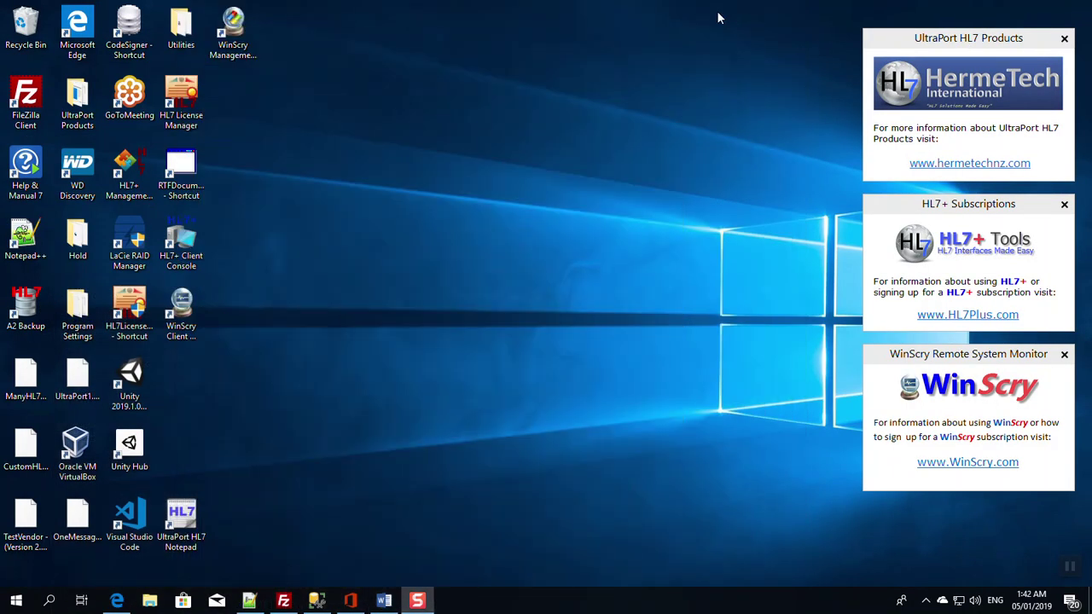
left_click(233, 30)
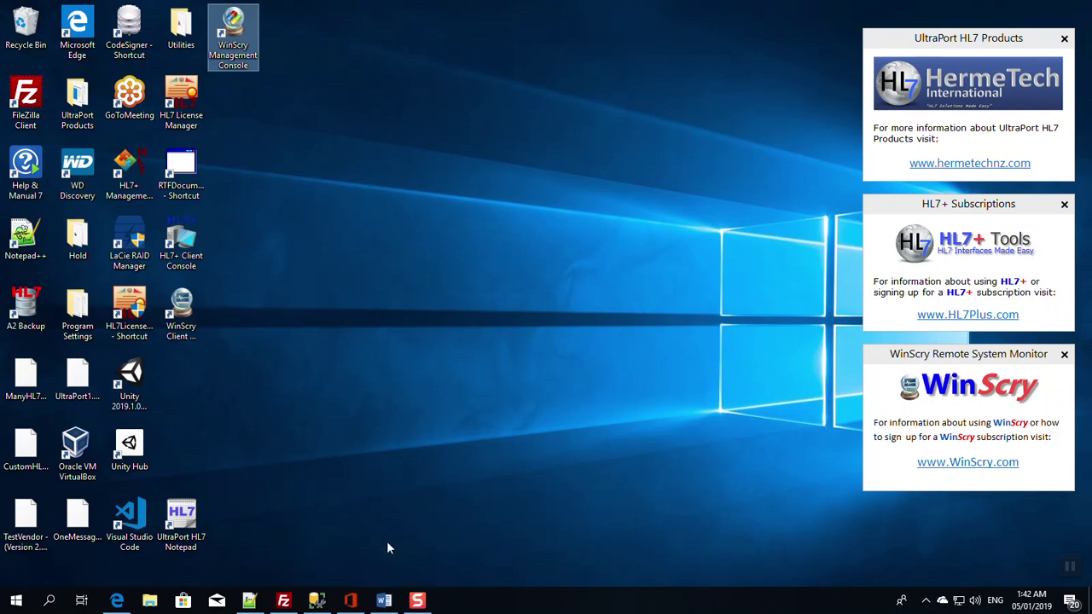
Switch to the Setting Up WinScry document in Word and strike through the Step 1 paragraph
left_click(383, 601)
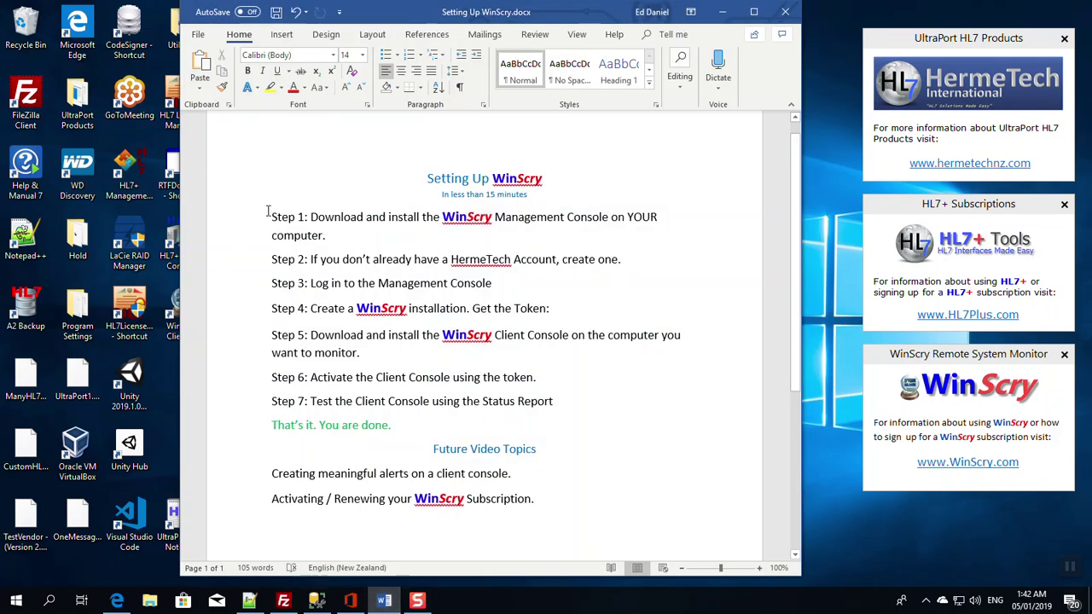
left_click_drag(273, 216, 322, 241)
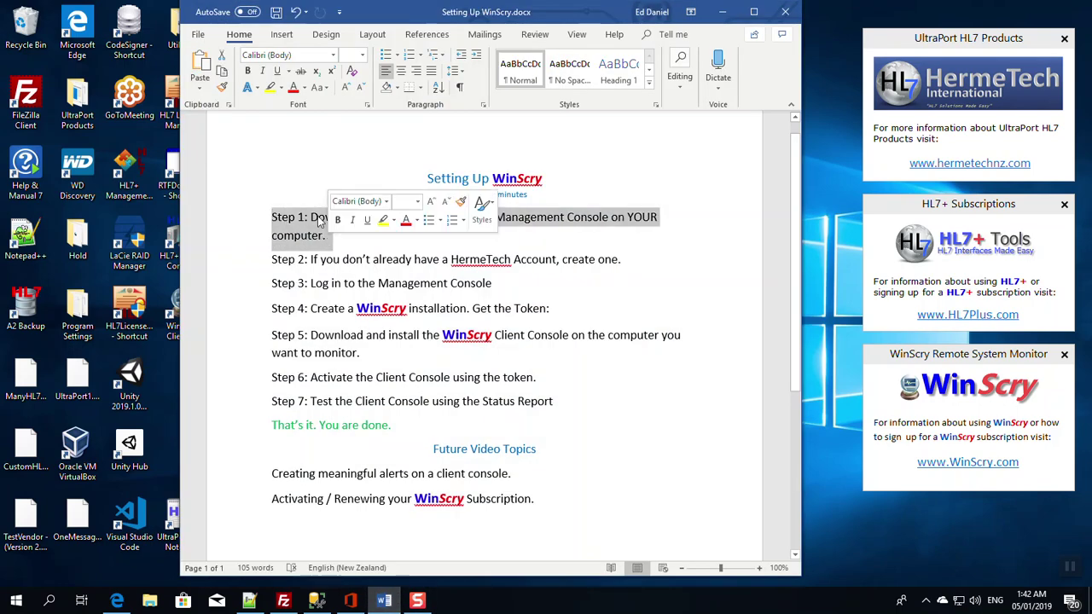
left_click(300, 71)
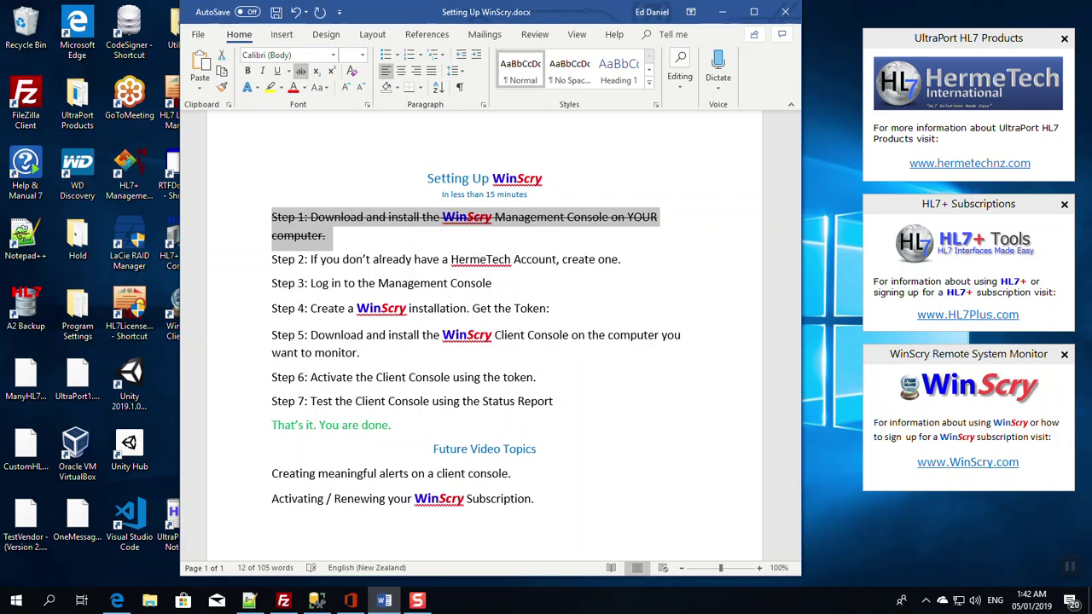
Launch the WinScry Management Console from the desktop and log on by entering the account password
left_click(721, 11)
left_click(232, 43)
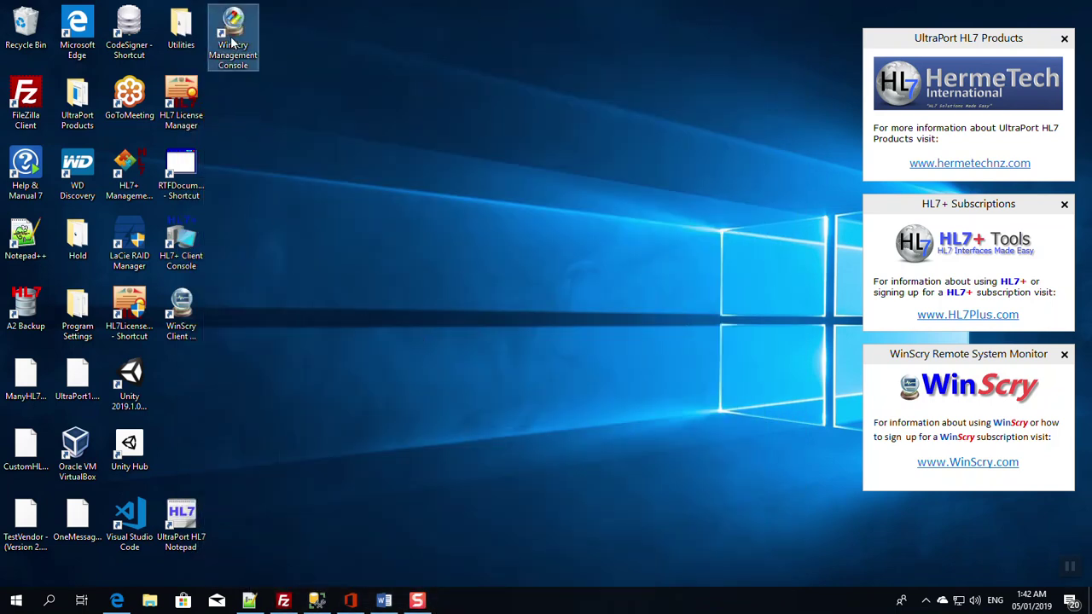
double_click(232, 42)
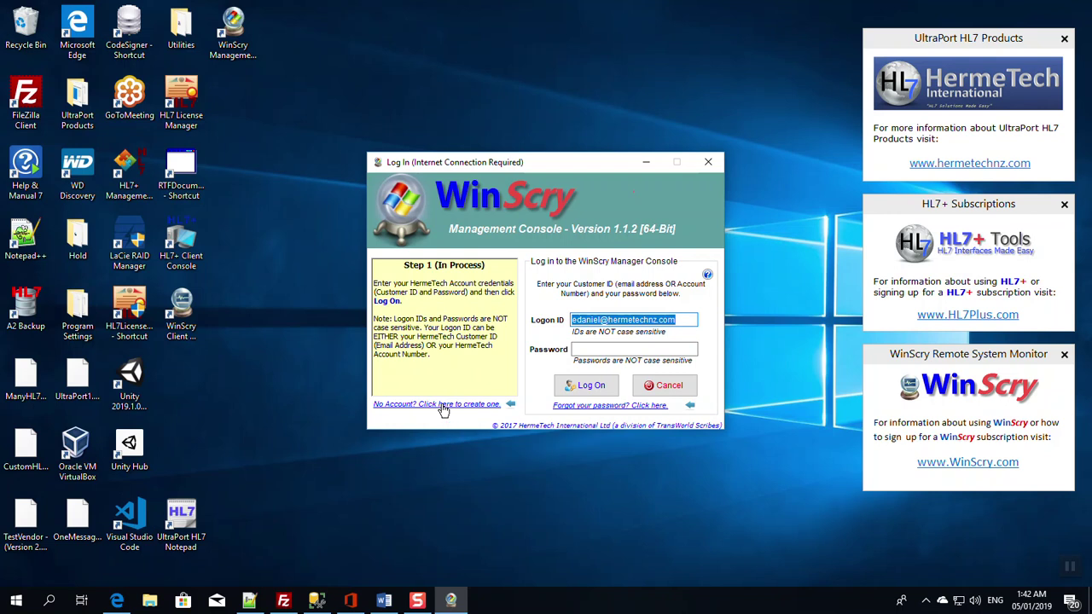
left_click(608, 349)
type("*****")
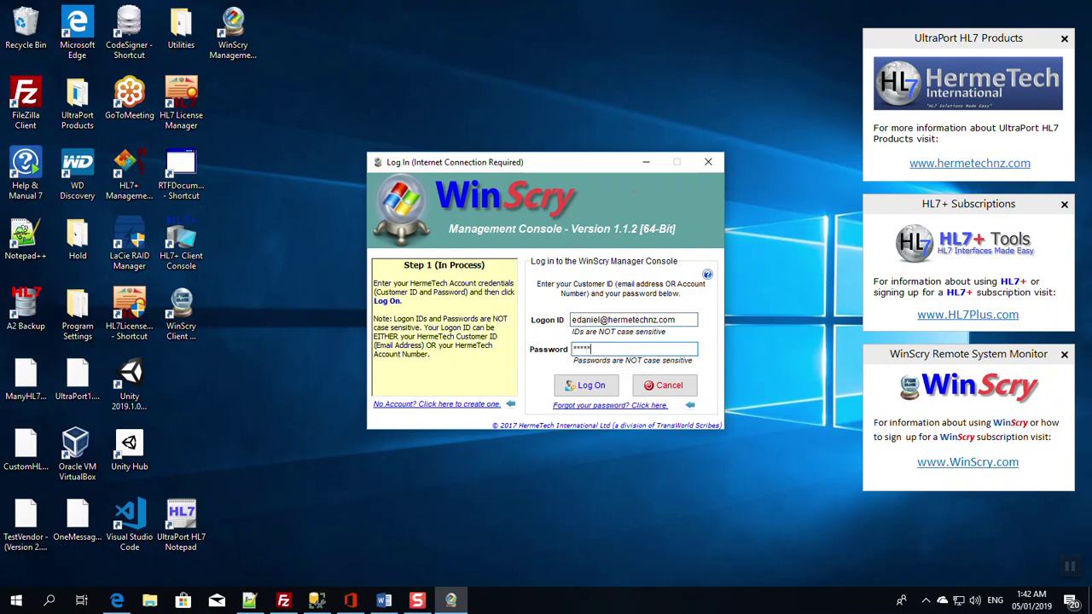
key("Return")
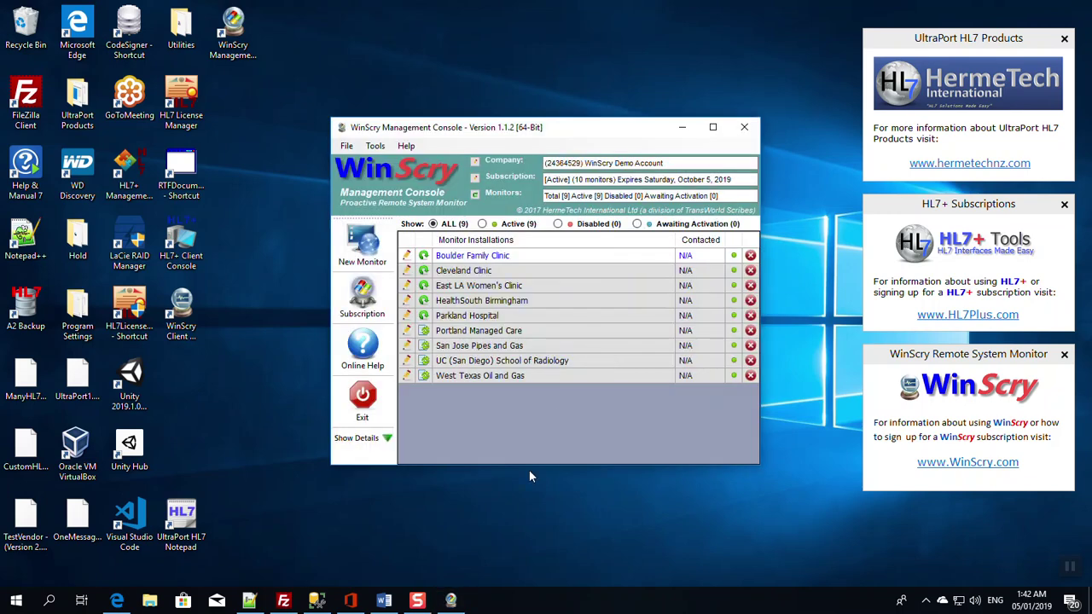
Switch back to the Word checklist and strike through the Step 2 and Step 3 lines
left_click(383, 600)
left_click_drag(273, 259, 501, 280)
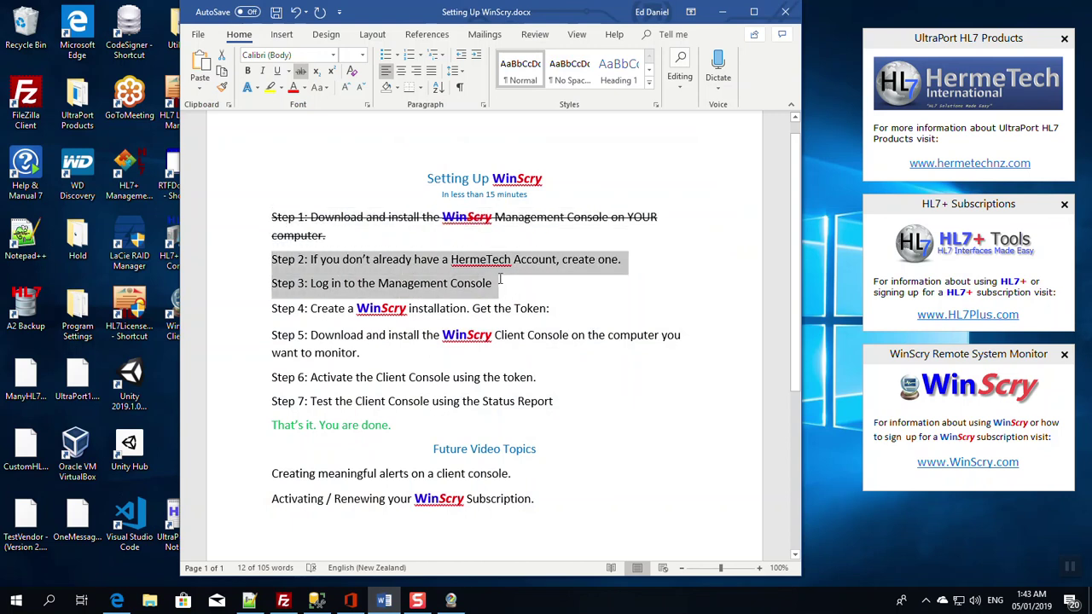
left_click(301, 73)
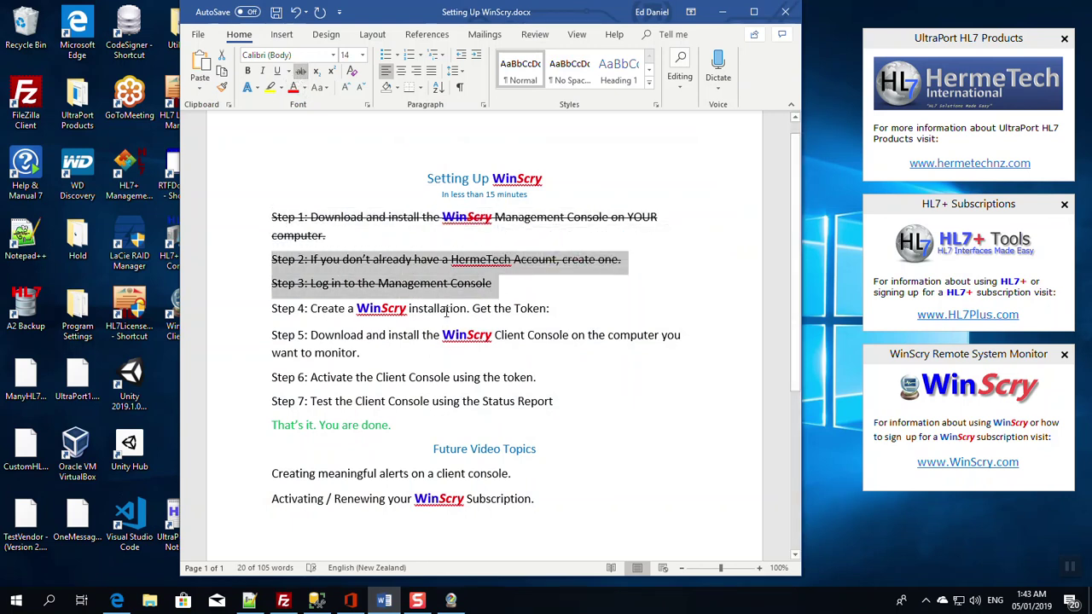
left_click(280, 315)
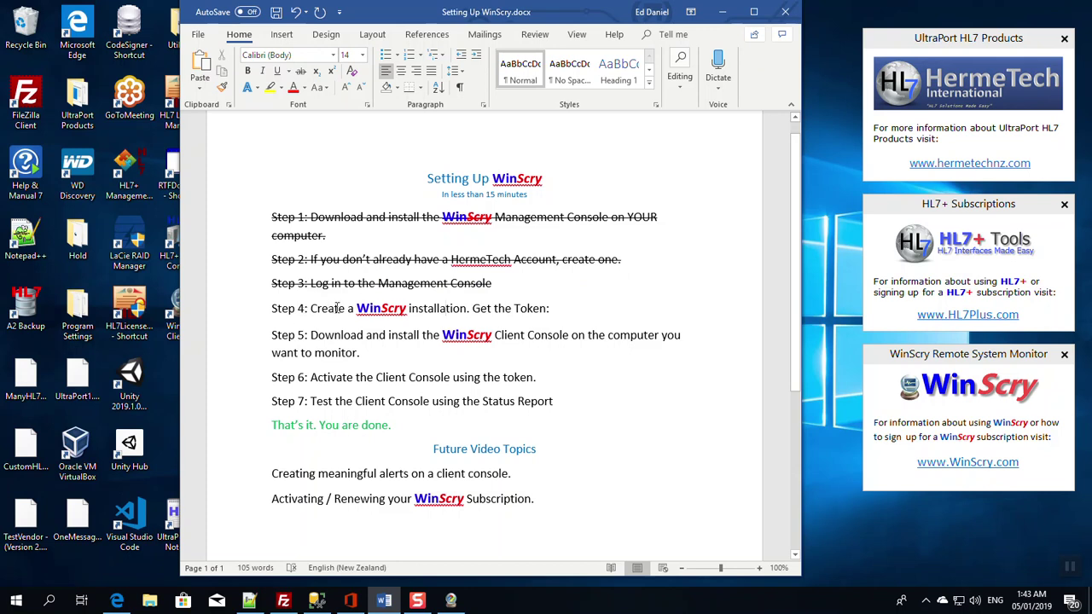
left_click(443, 310)
Return to the Management Console, show only monitors awaiting activation, and start a new monitor installation named "Auckland Hospital"
left_click(722, 12)
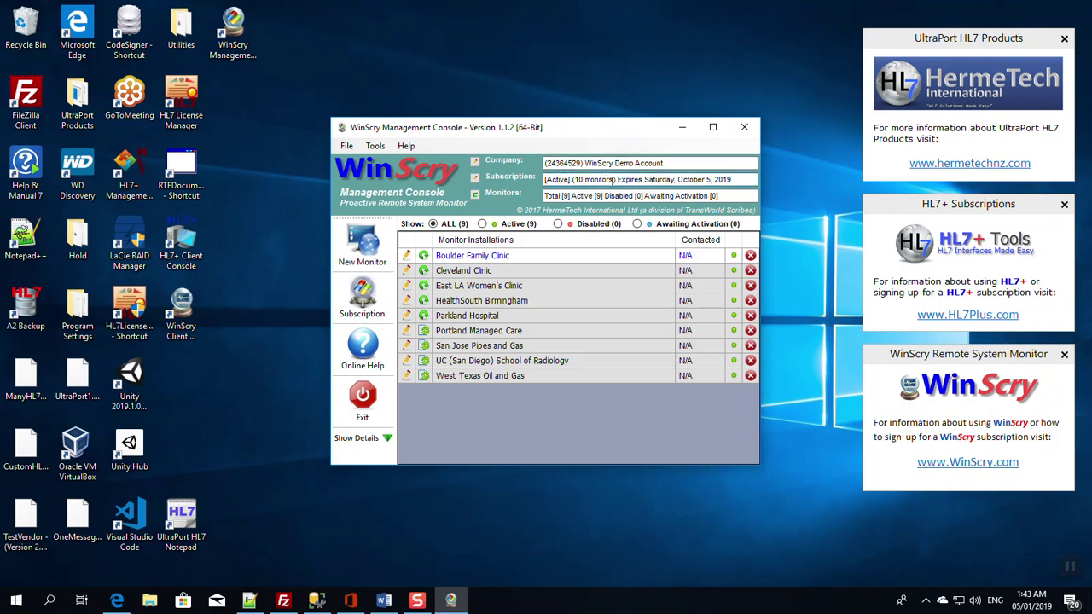
left_click_drag(614, 179, 575, 181)
left_click(580, 193)
left_click(482, 224)
left_click(637, 224)
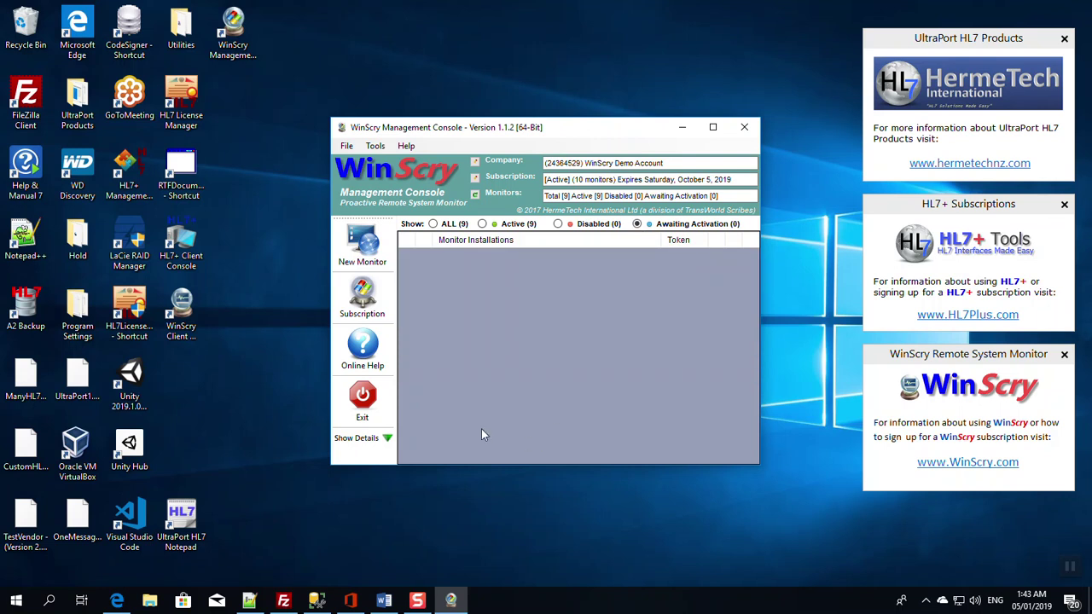
left_click(359, 249)
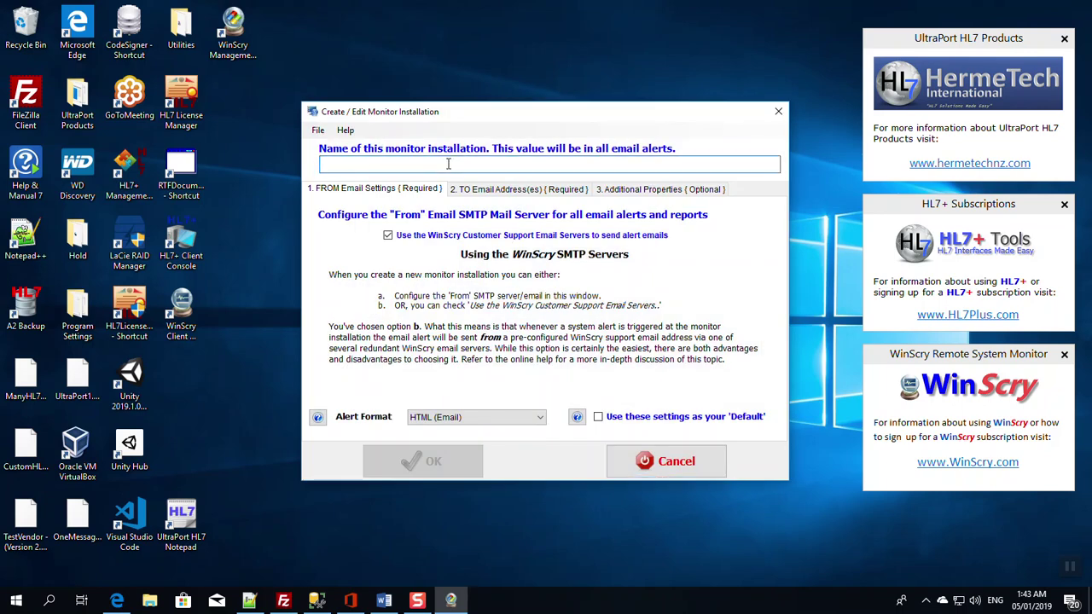
type("Auckland Hospital")
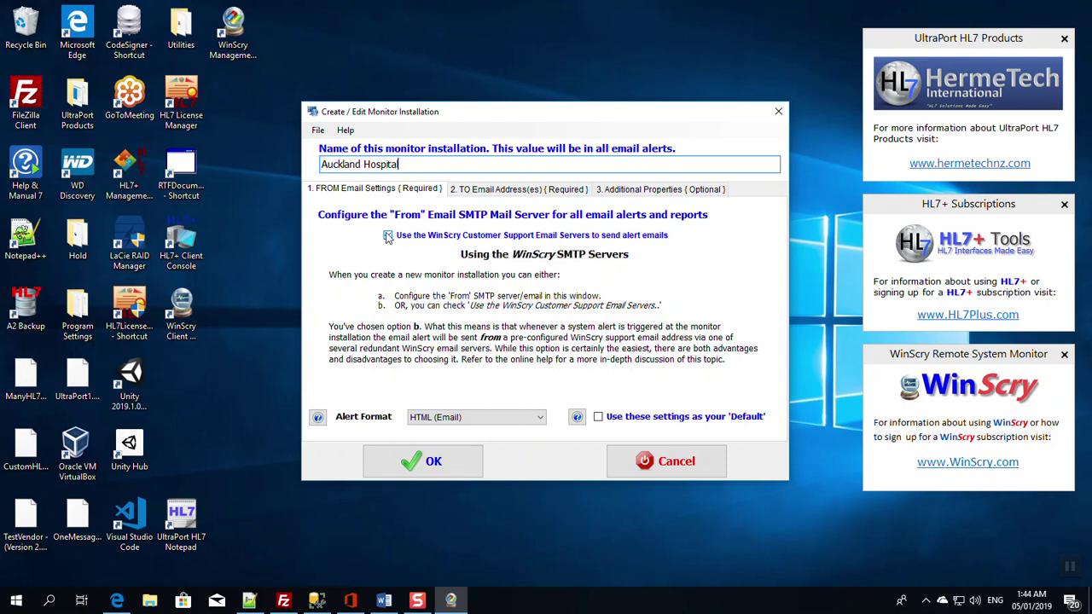
Try the GMail standard SMTP server settings for the alert sender, and switch back to the WinScry Customer Support Email Servers
left_click(388, 236)
left_click(388, 235)
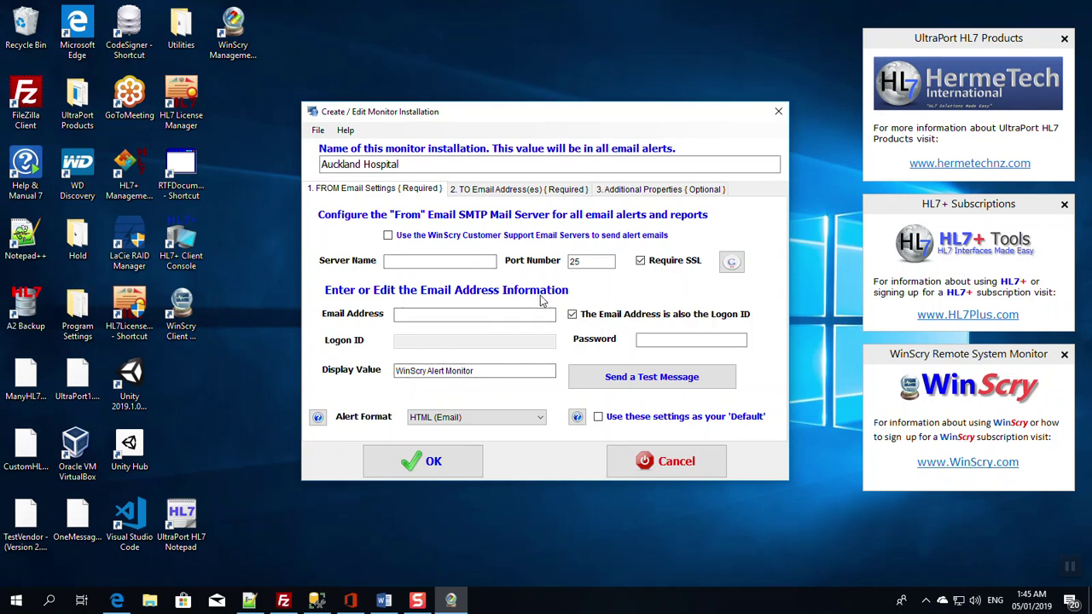
left_click(733, 263)
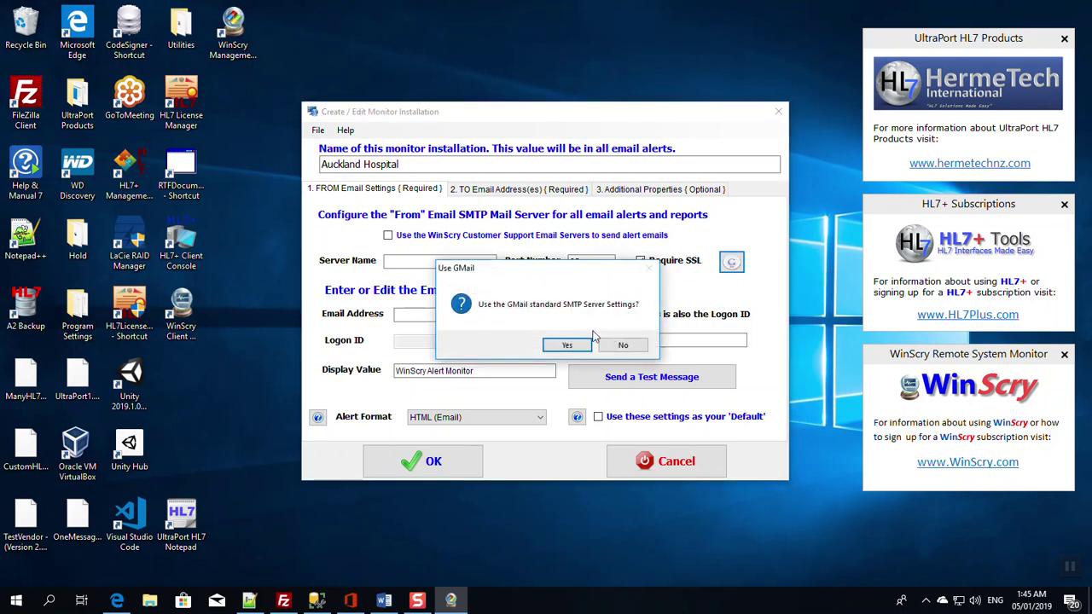
left_click(568, 348)
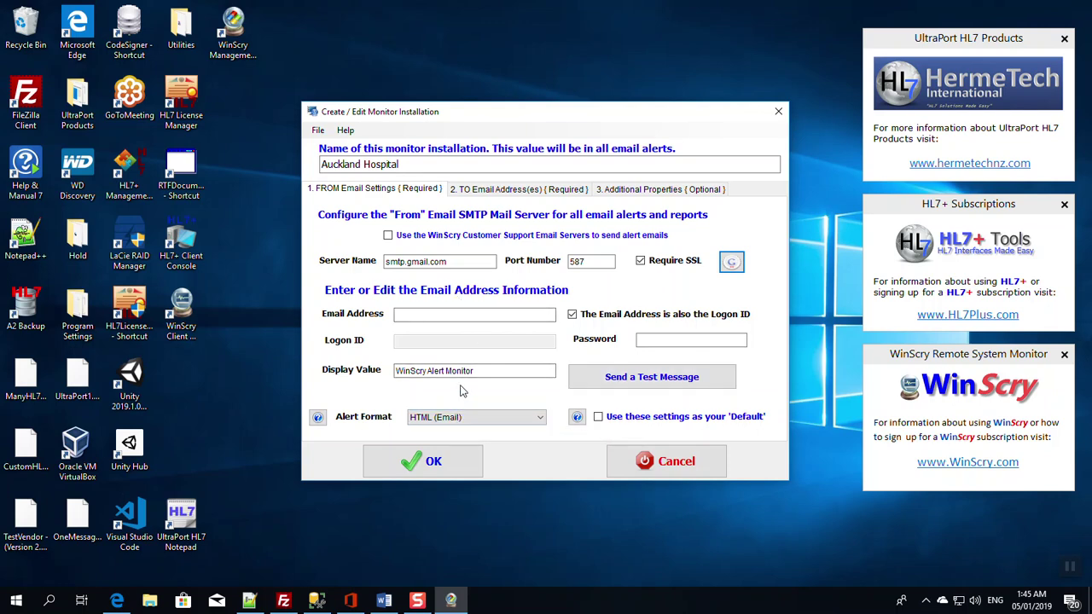
left_click(389, 237)
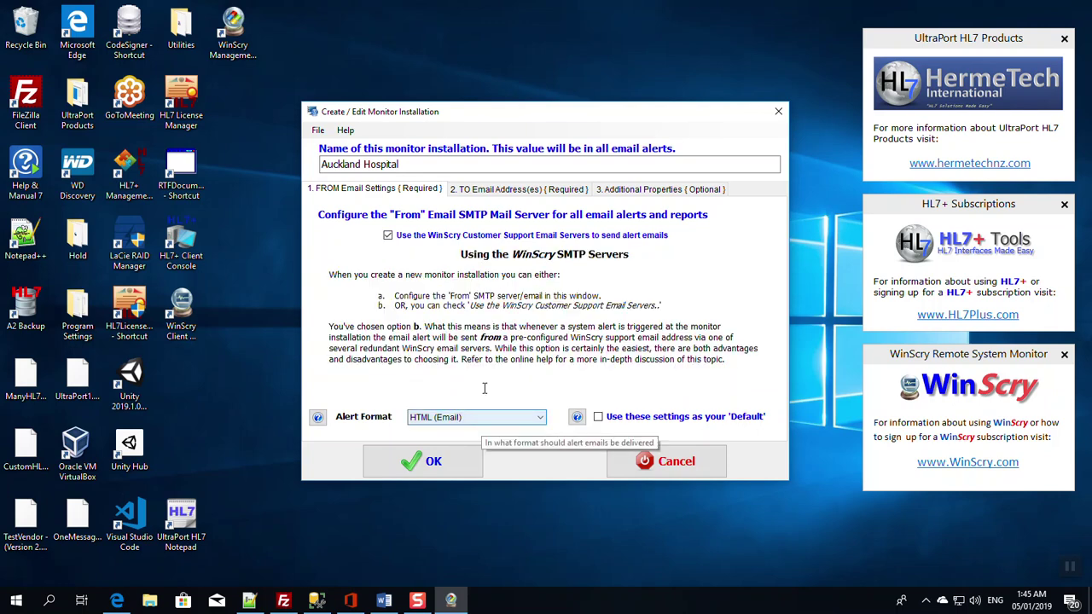
Set the hibernation period for alert emails from Midnight to 8 AM in the recipient settings
left_click(501, 192)
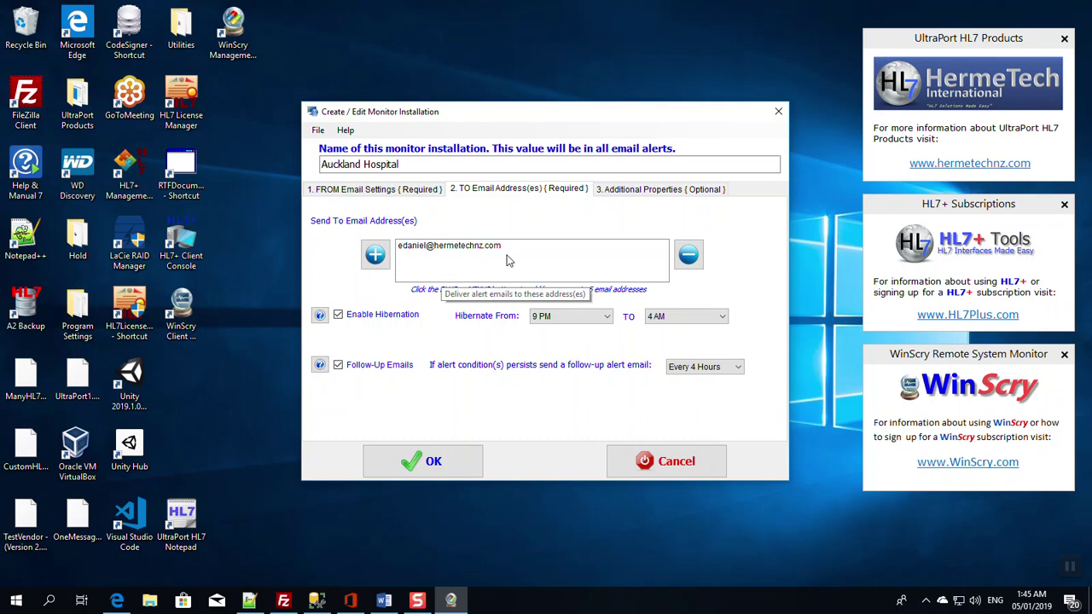
left_click(374, 254)
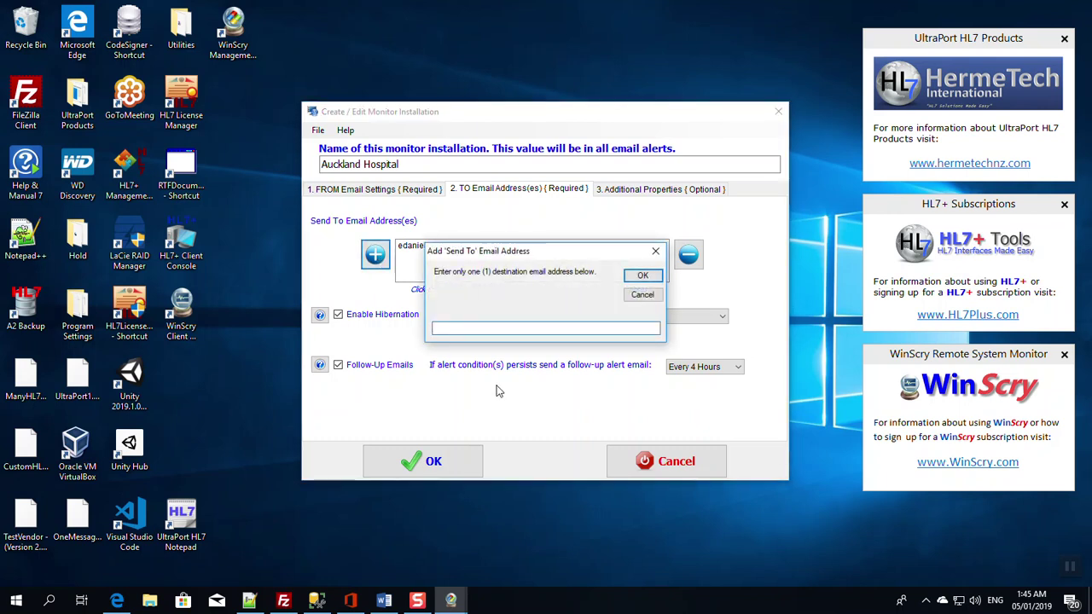
left_click(642, 294)
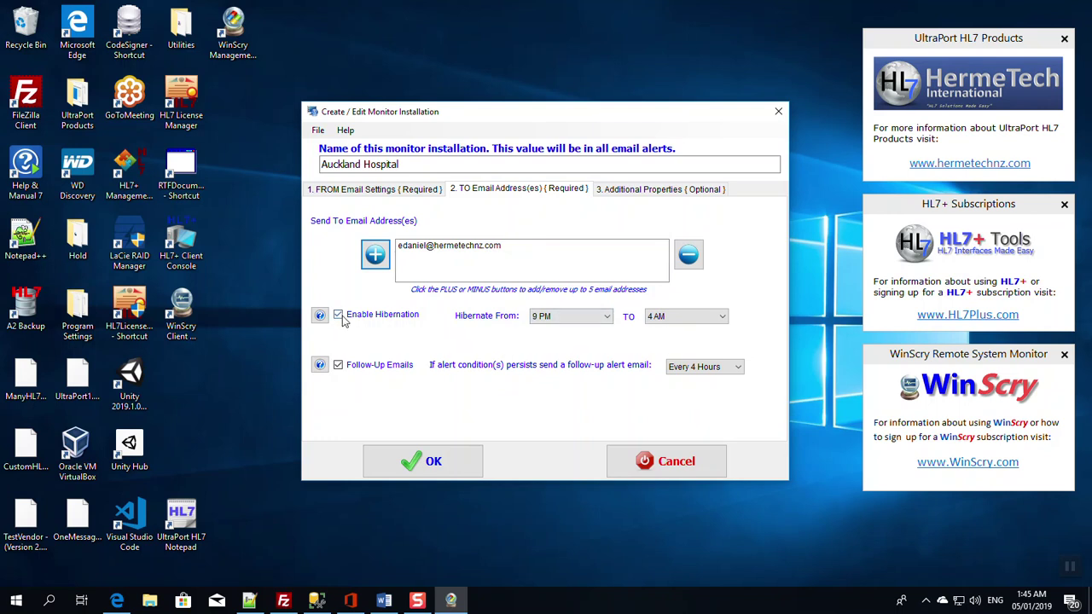
left_click(611, 318)
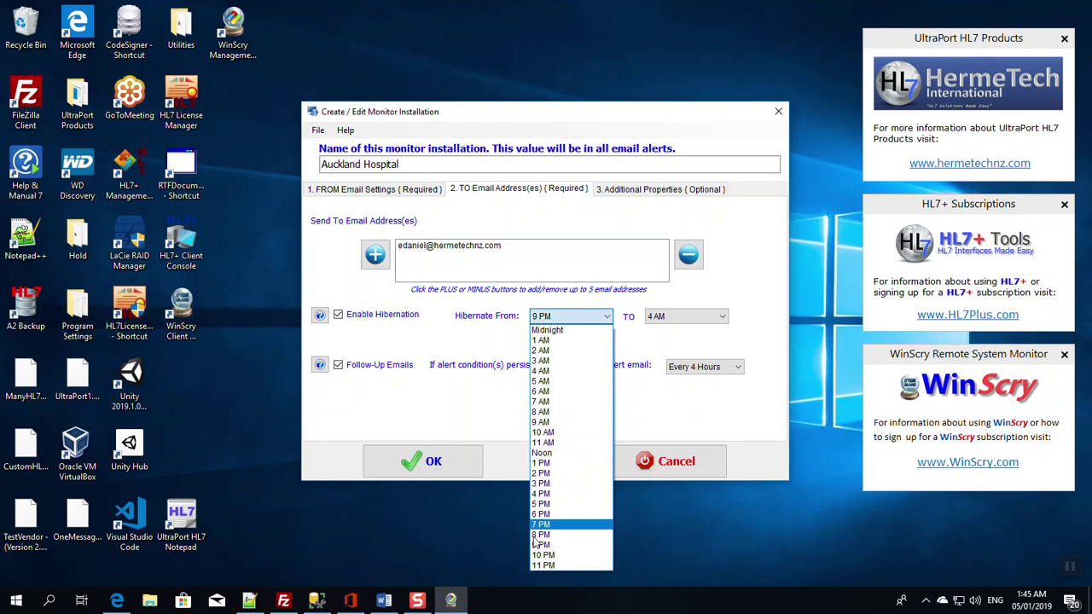
left_click(546, 330)
left_click(694, 322)
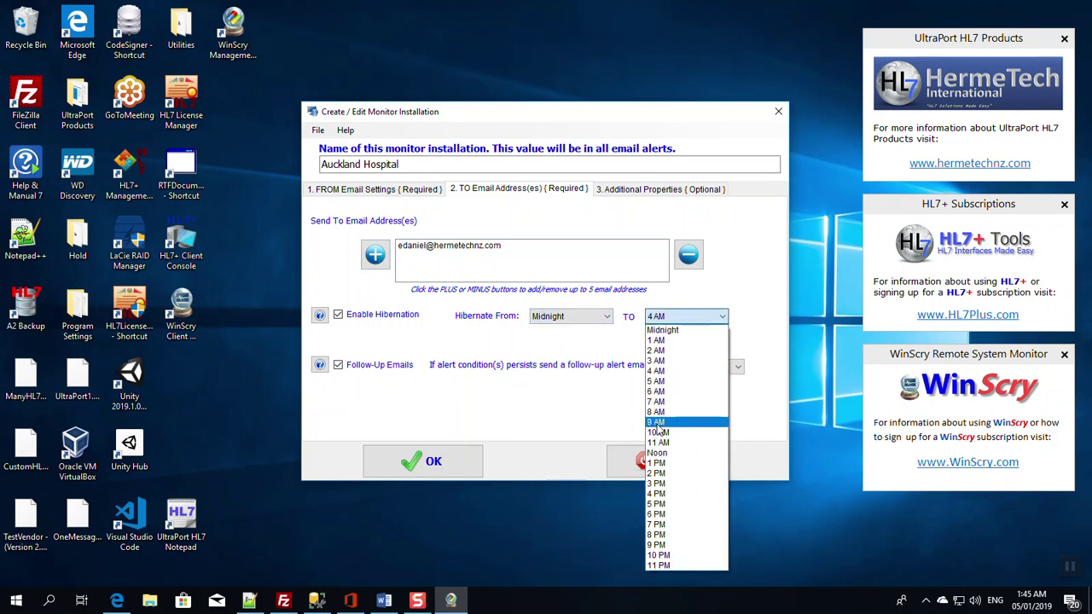
left_click(654, 415)
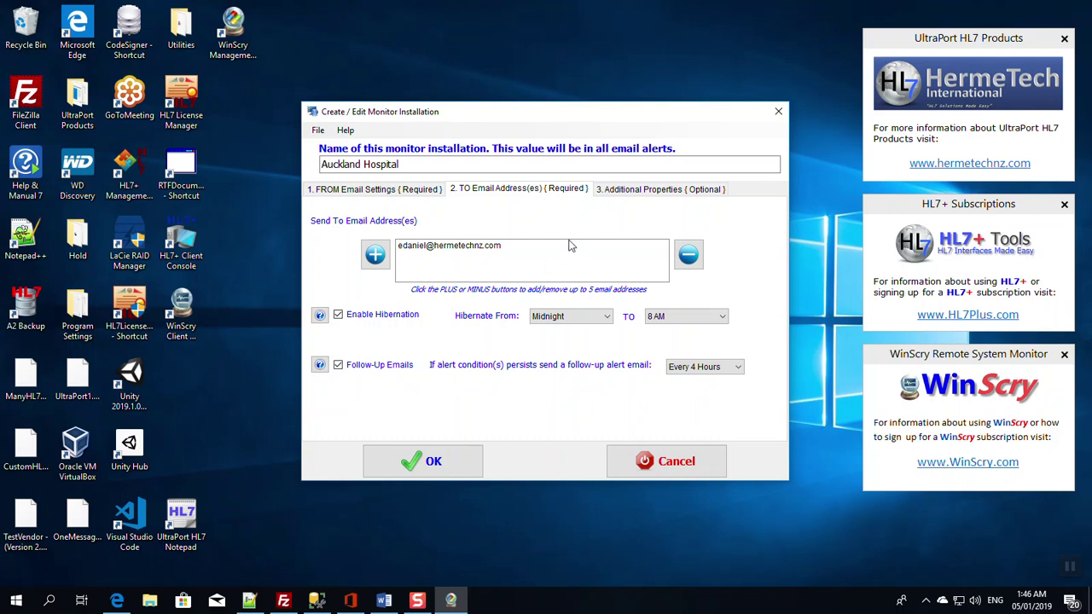
Enter a description naming the person to talk to in the additional properties, and save the monitor installation
left_click(616, 194)
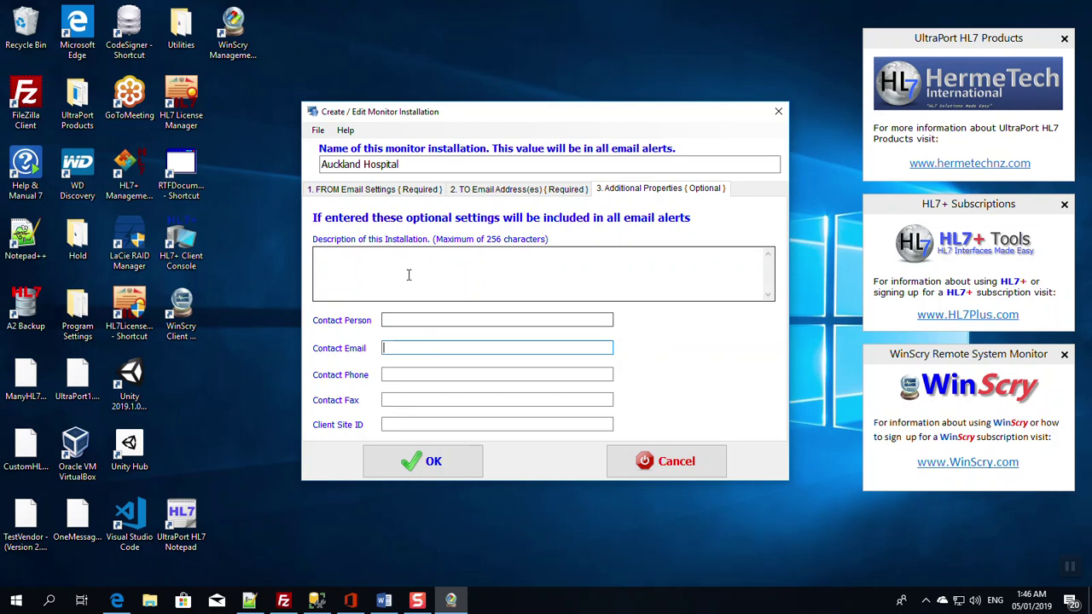
left_click(409, 323)
left_click(402, 349)
left_click(402, 374)
left_click(401, 401)
left_click(401, 425)
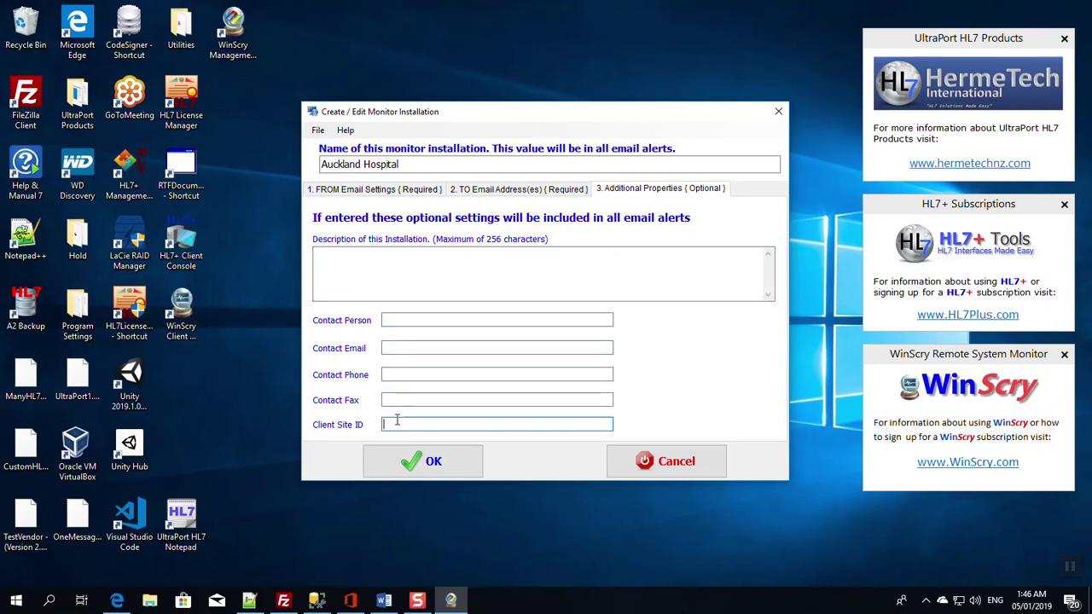
left_click(397, 289)
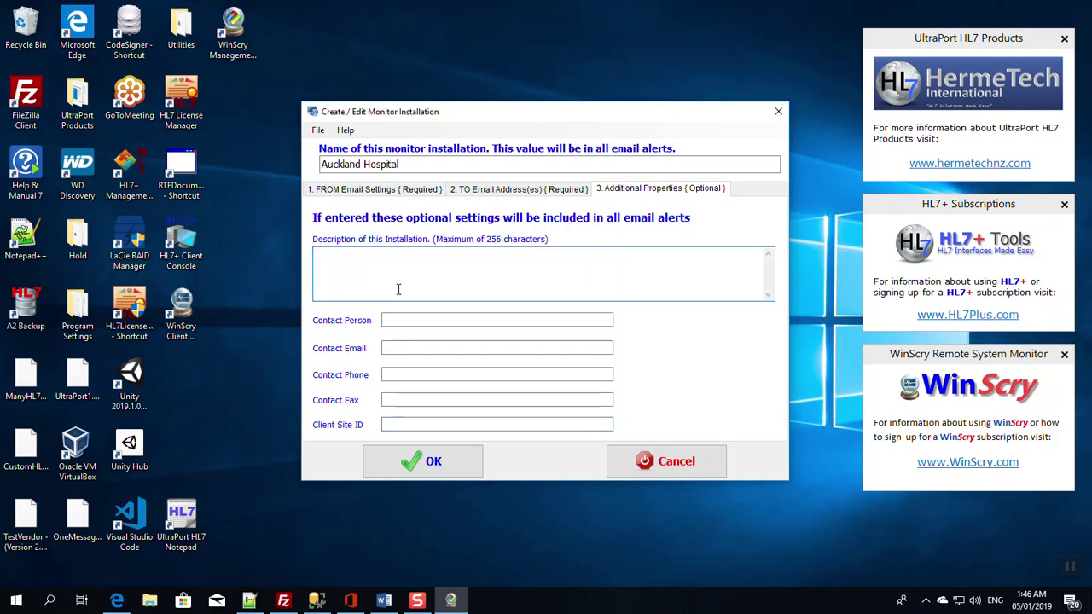
type("Talk to John")
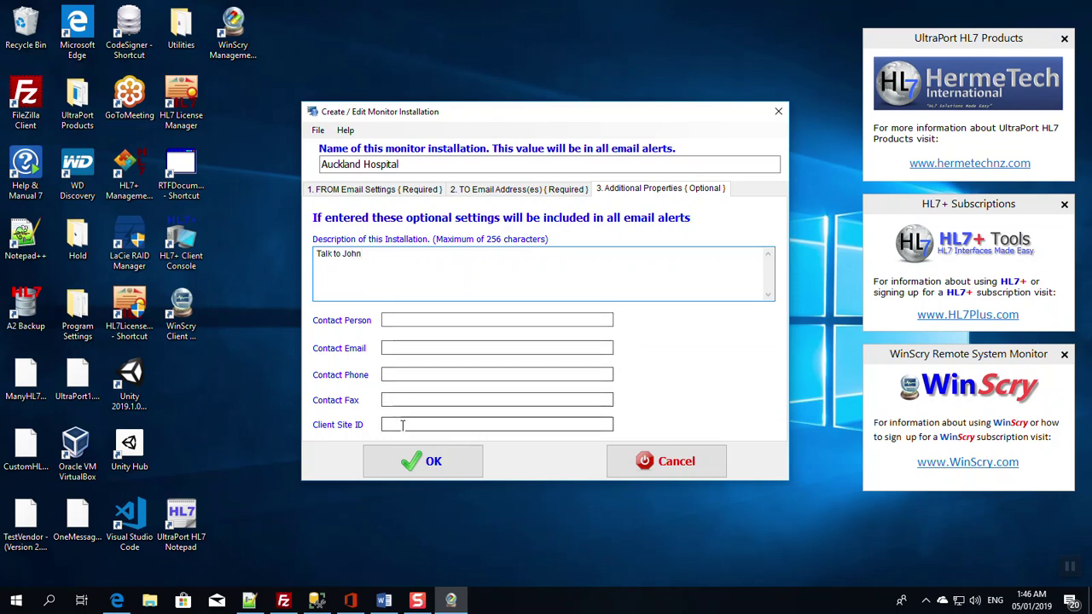
left_click(418, 192)
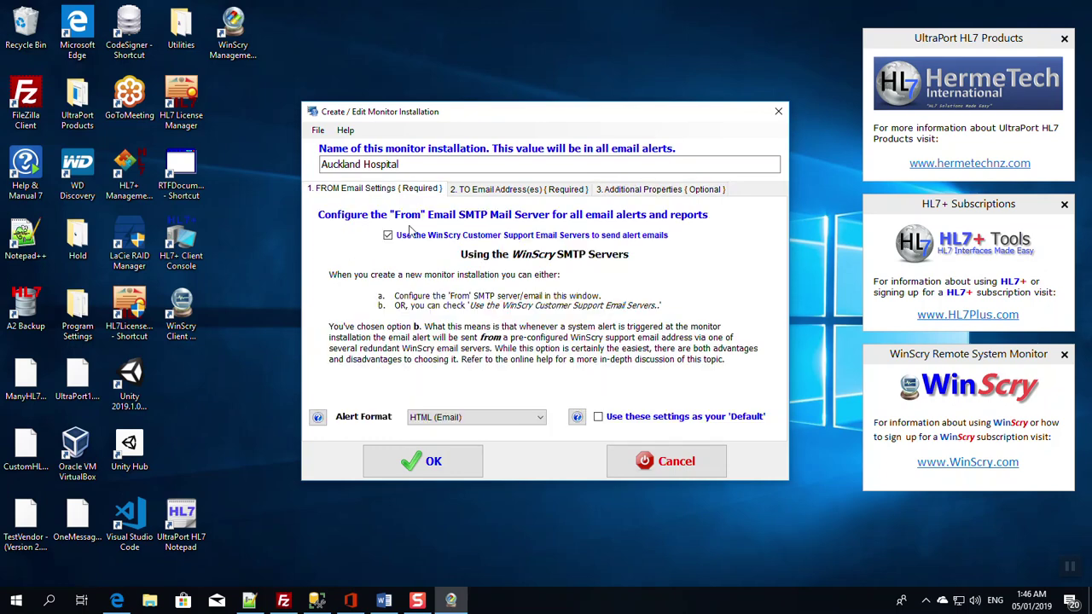
left_click(406, 467)
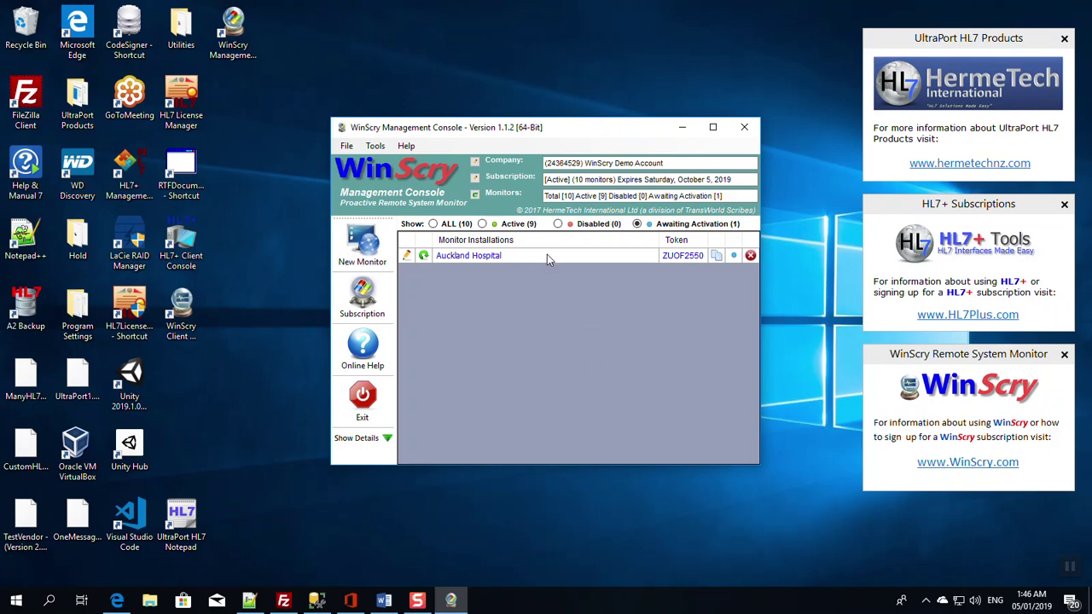
Copy only the activation token of the Auckland Hospital monitor installation to the clipboard
left_click(384, 600)
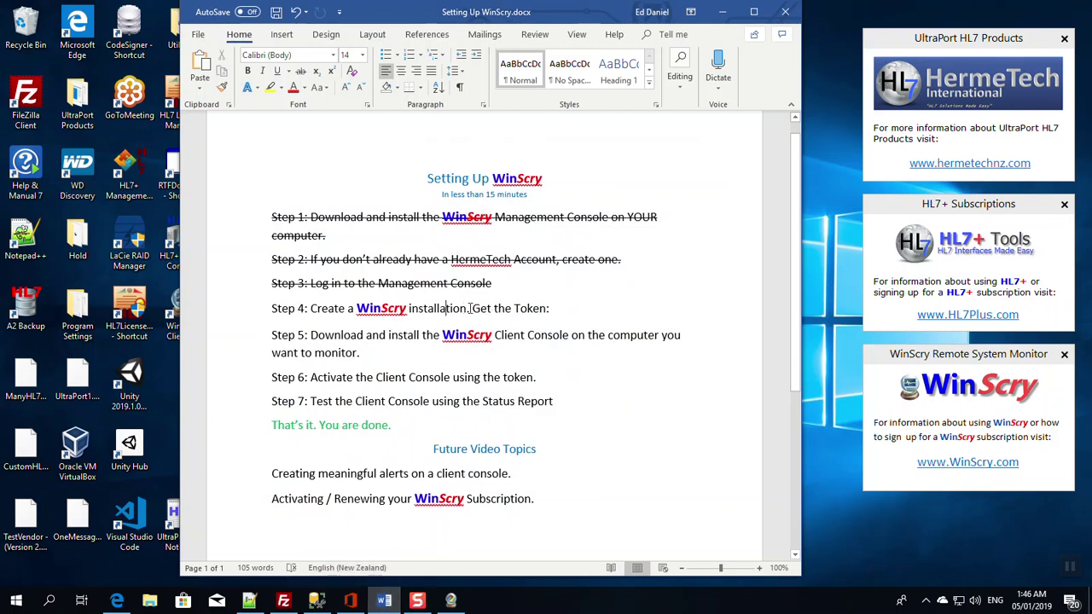
left_click_drag(473, 309, 552, 309)
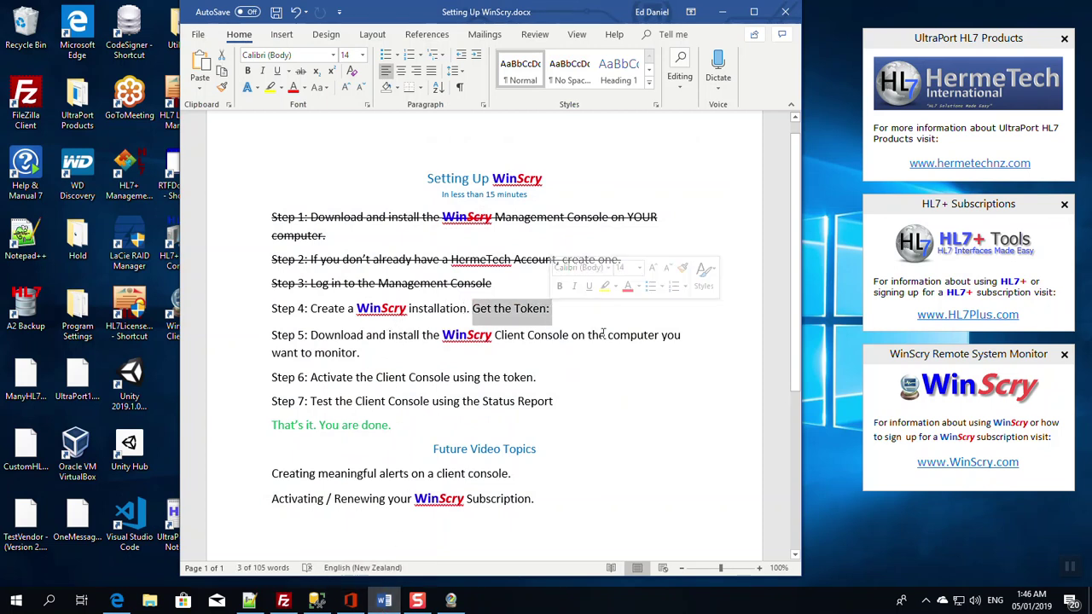
left_click(722, 12)
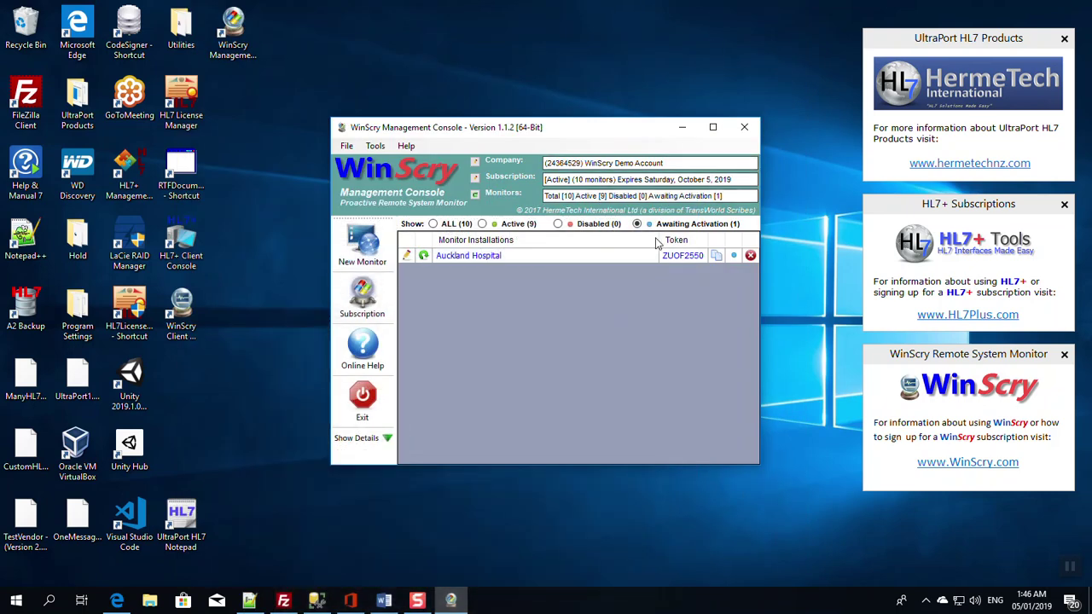
left_click(716, 256)
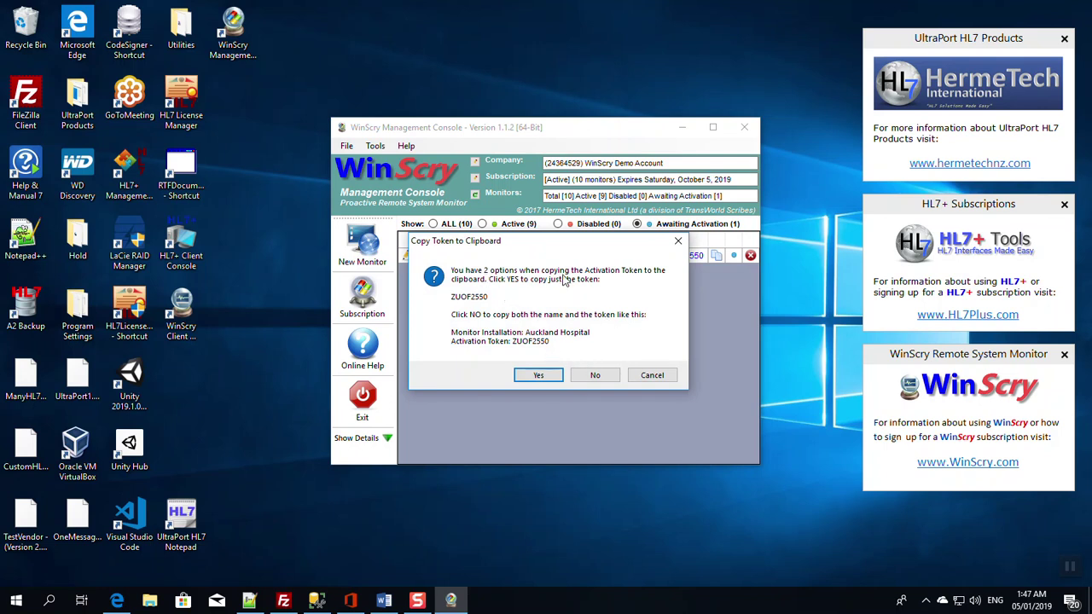
left_click(537, 376)
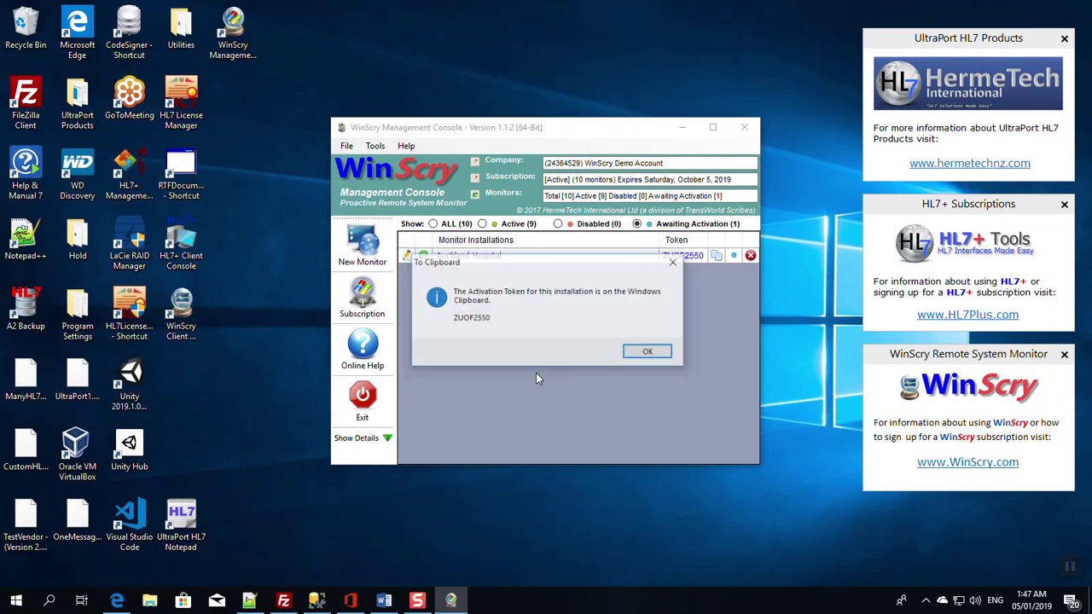
left_click(647, 351)
Paste the activation token after "Get the Token:" in Step 4 of Setting Up WinScry.docx
left_click(383, 601)
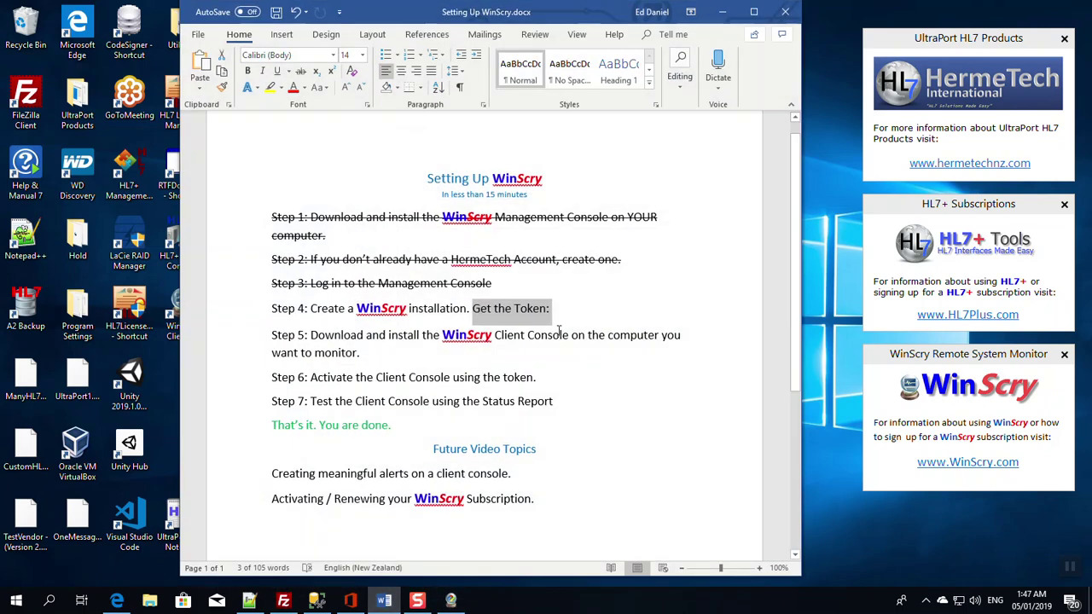
left_click(568, 308)
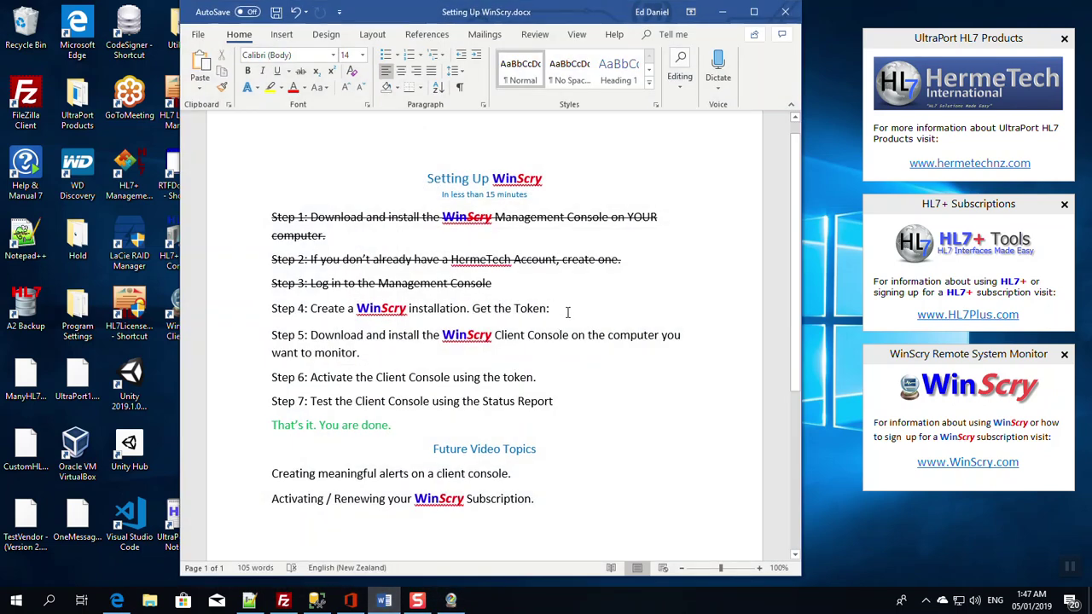
key("ctrl+v")
left_click(722, 11)
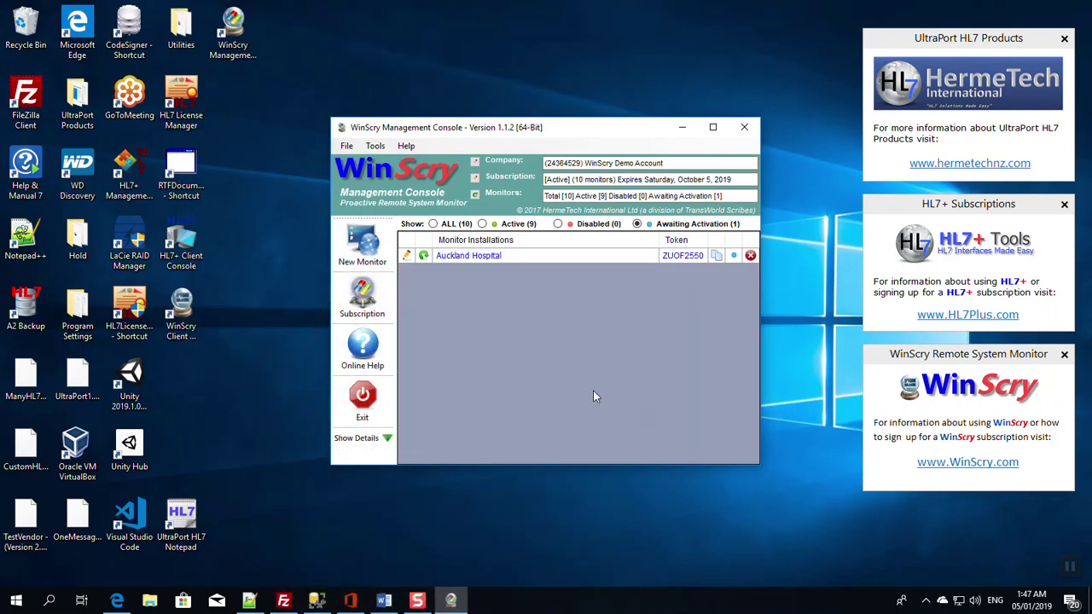
Strike through the Step 4 text in Setting Up WinScry.docx, leaving out the activation token
left_click(383, 600)
left_click_drag(271, 310, 547, 311)
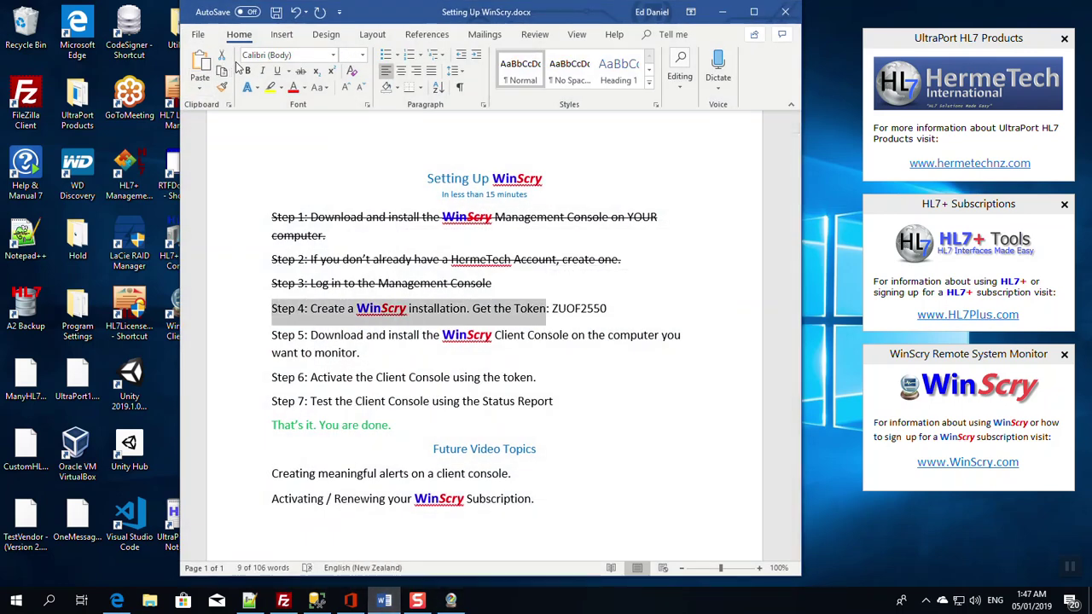
left_click(301, 71)
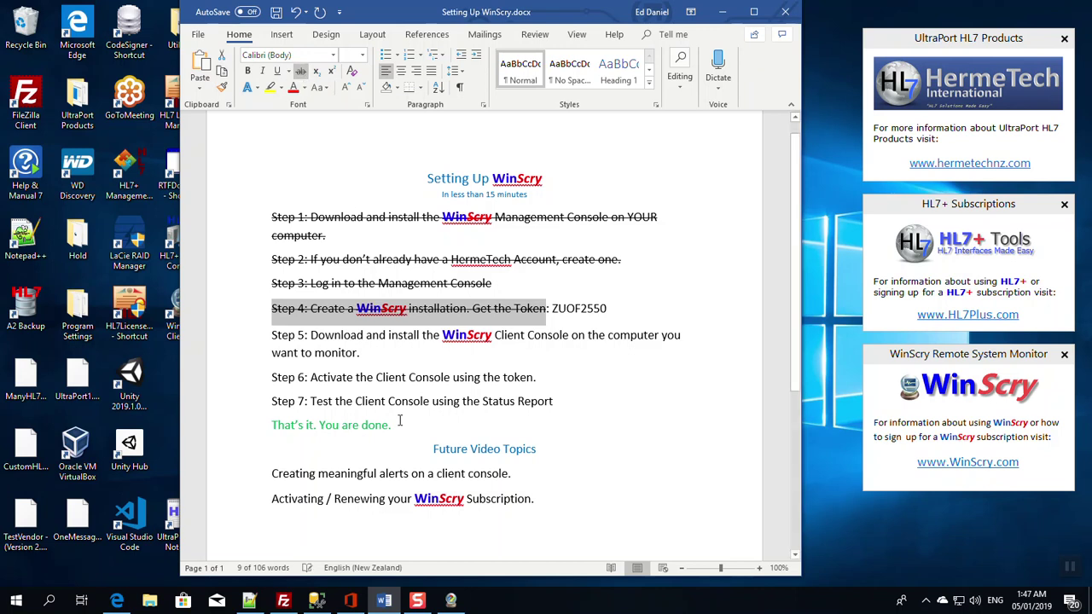
left_click(576, 309)
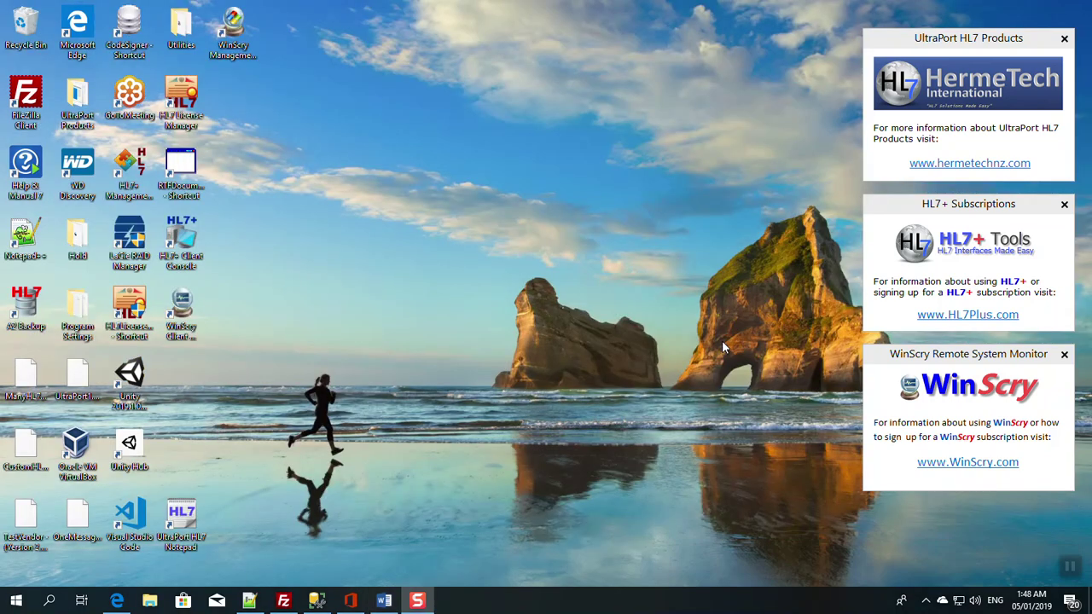
Examine the WinScry Client Software installers on the Download WinScry page in the browser
left_click(384, 600)
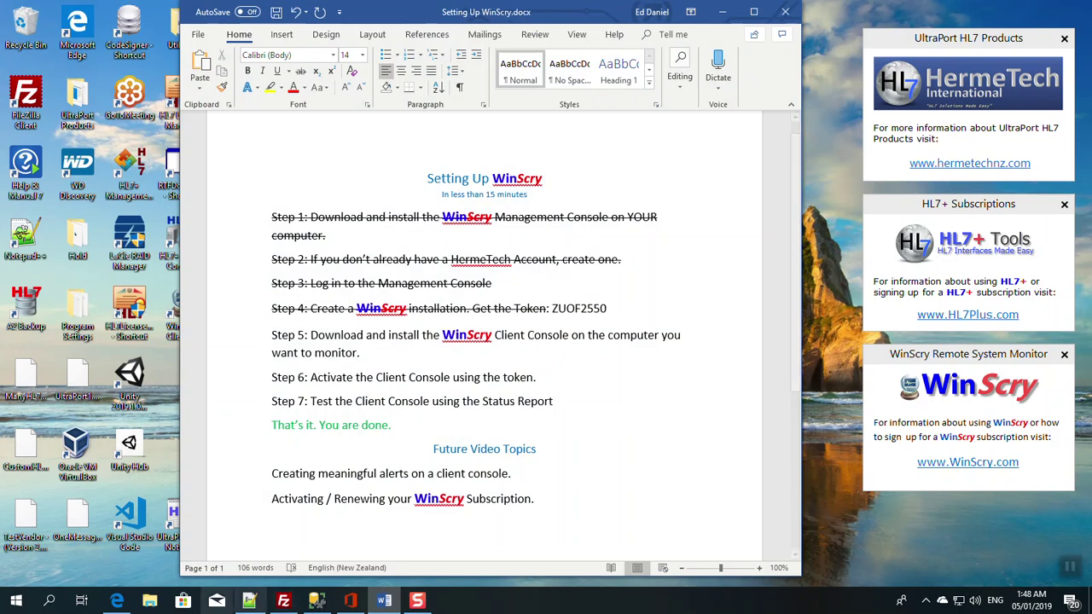
left_click(117, 603)
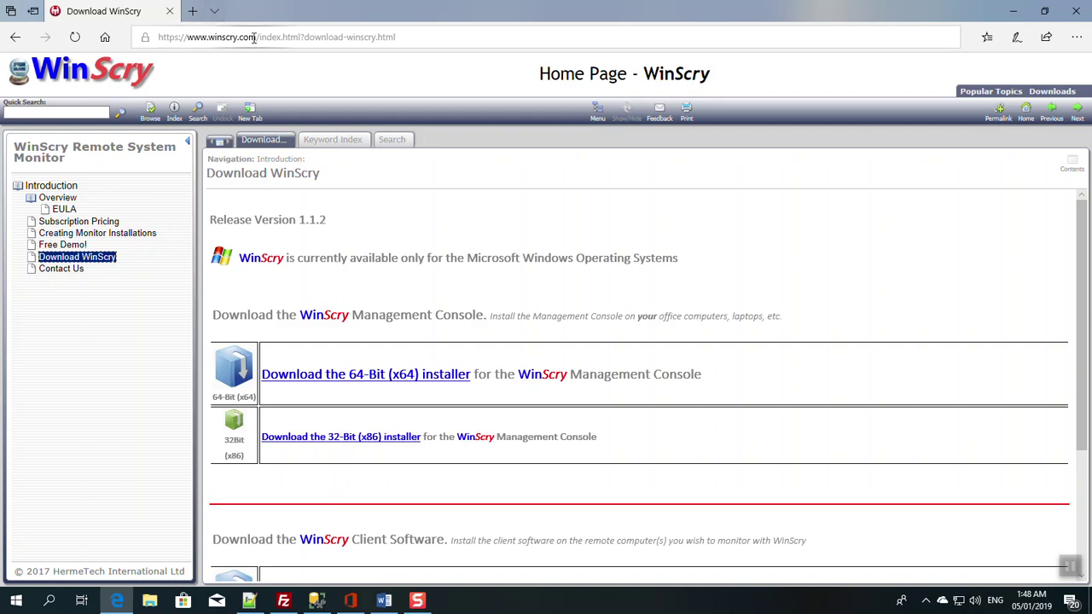
scroll(519, 286, "down", 2)
scroll(518, 284, "down", 1)
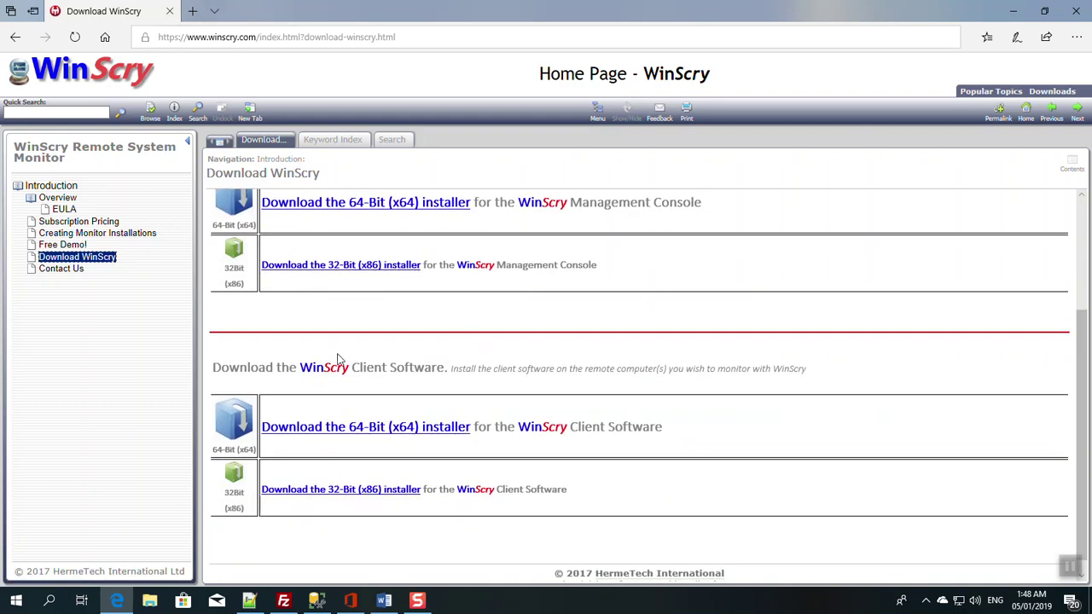
left_click_drag(310, 369, 429, 367)
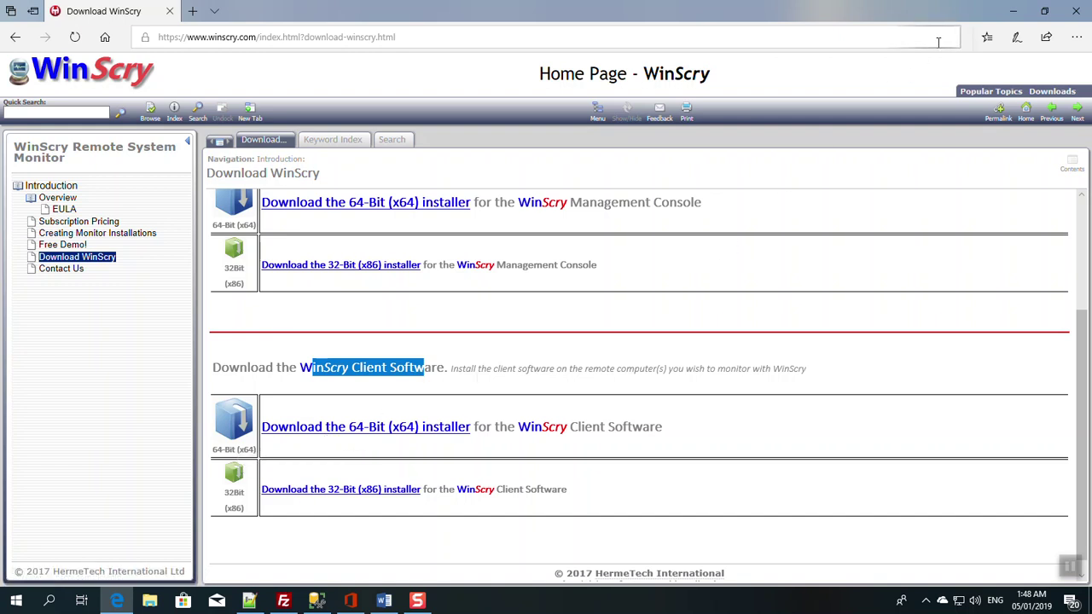
left_click(1012, 12)
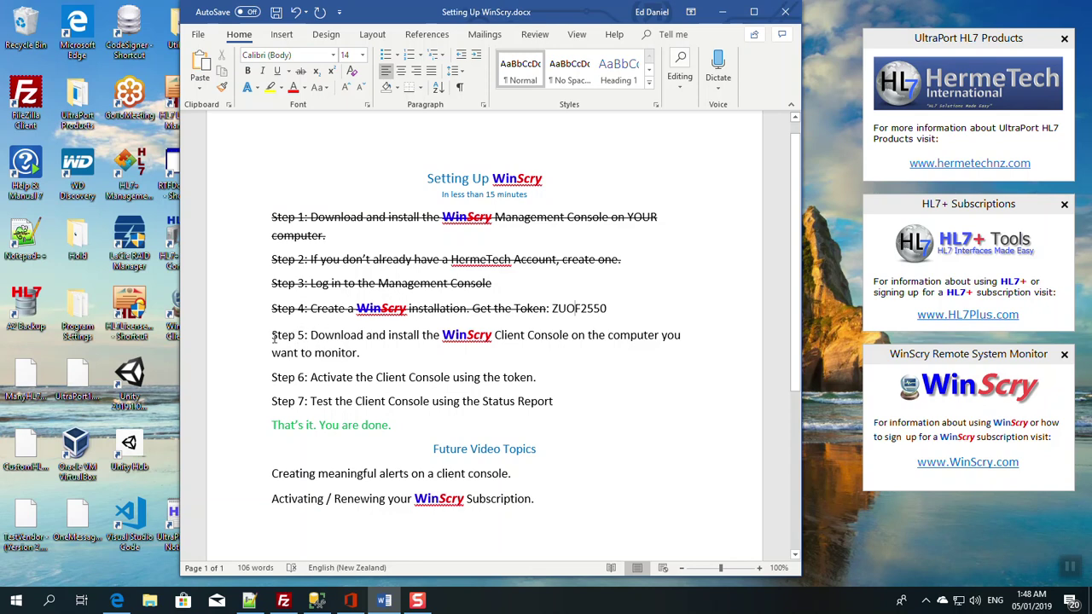
Strike through Step 5 about downloading and installing the Client Console in the setup document
triple_click(321, 348)
left_click(300, 71)
left_click(722, 12)
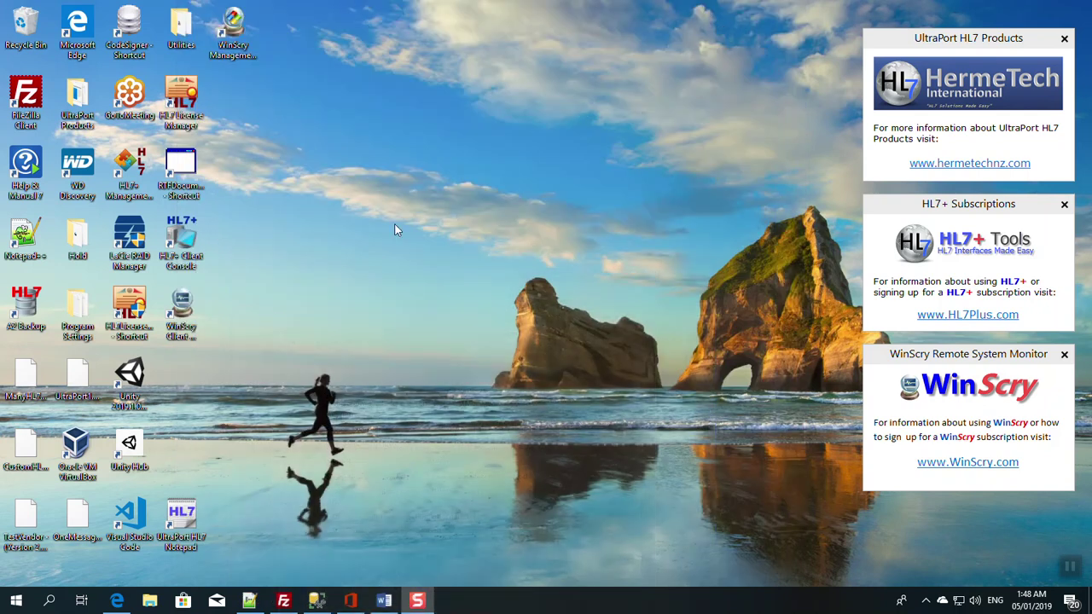
Move the WinScry Client Console shortcut beside the Management Console shortcut, launch it, and proceed to the activation token entry
left_click_drag(189, 305, 290, 32)
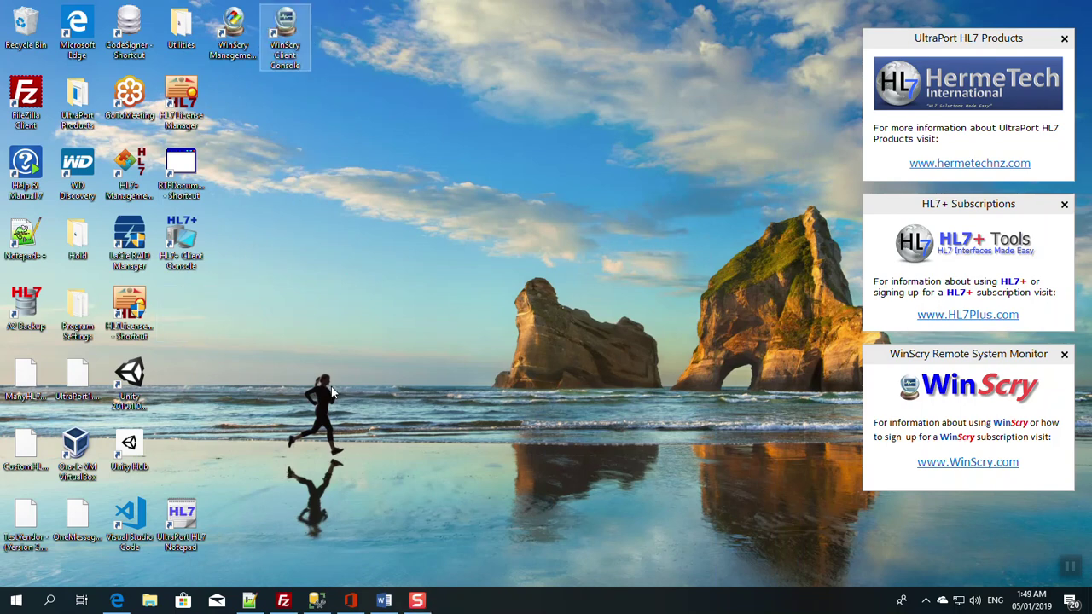
double_click(293, 25)
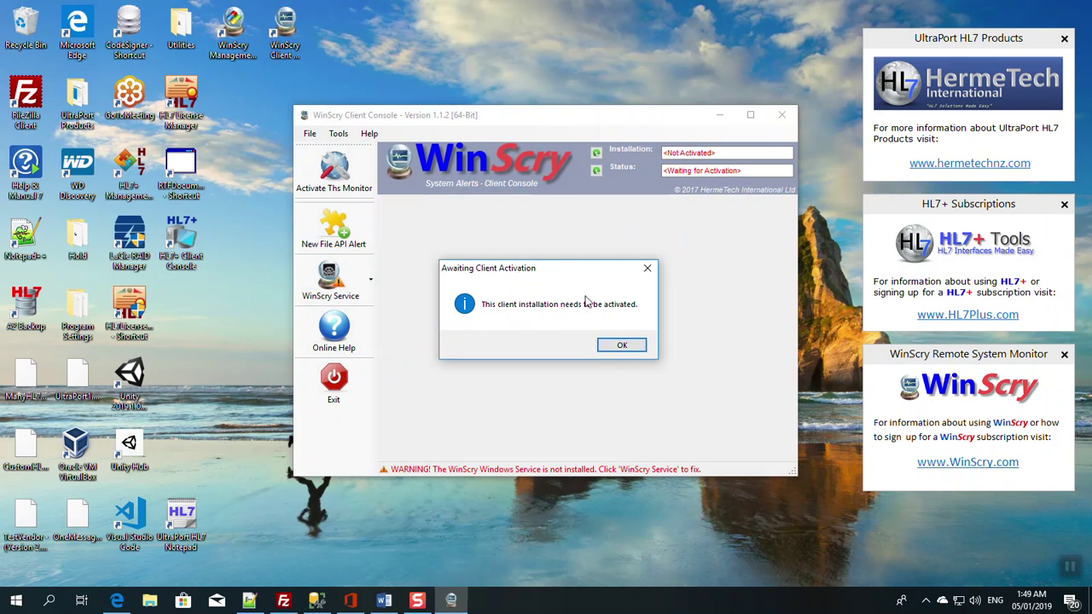
left_click(621, 346)
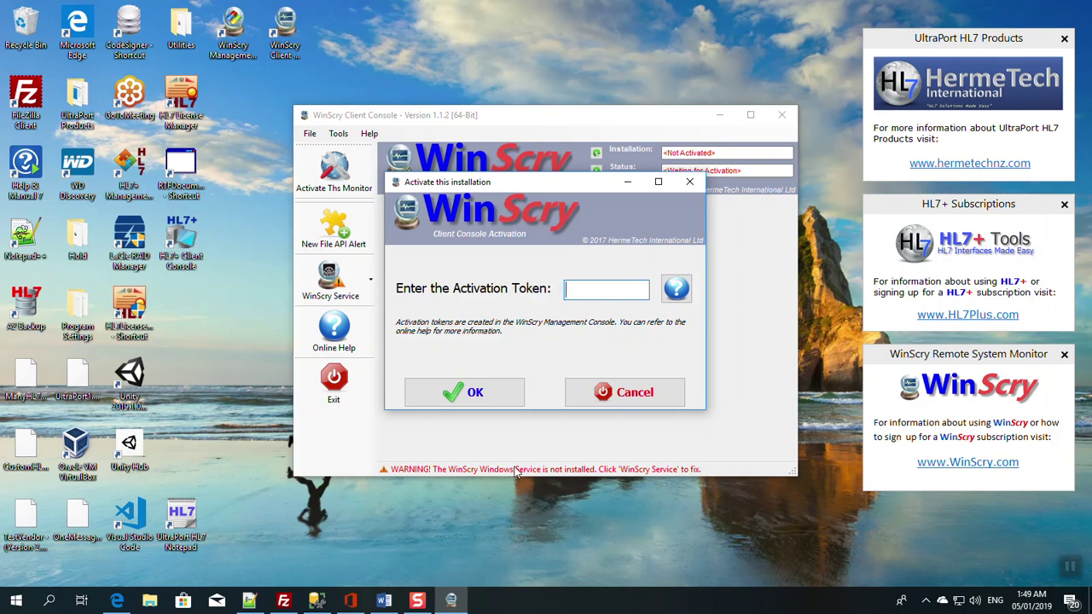
Copy the activation token from Step 4 of Setting Up WinScry.docx and activate the Client Console with it
left_click(390, 604)
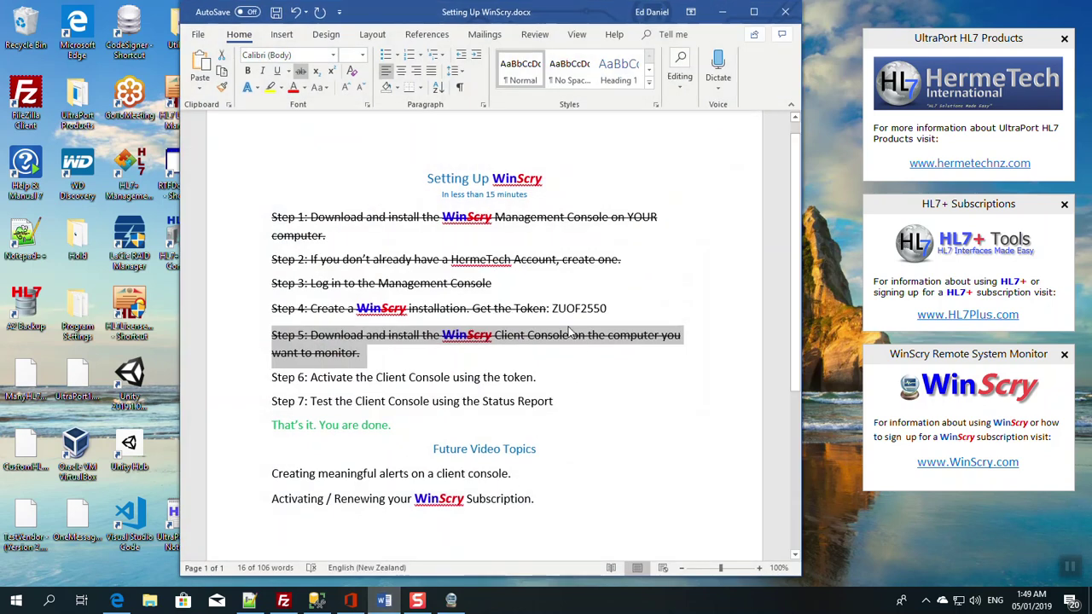
left_click_drag(552, 309, 608, 308)
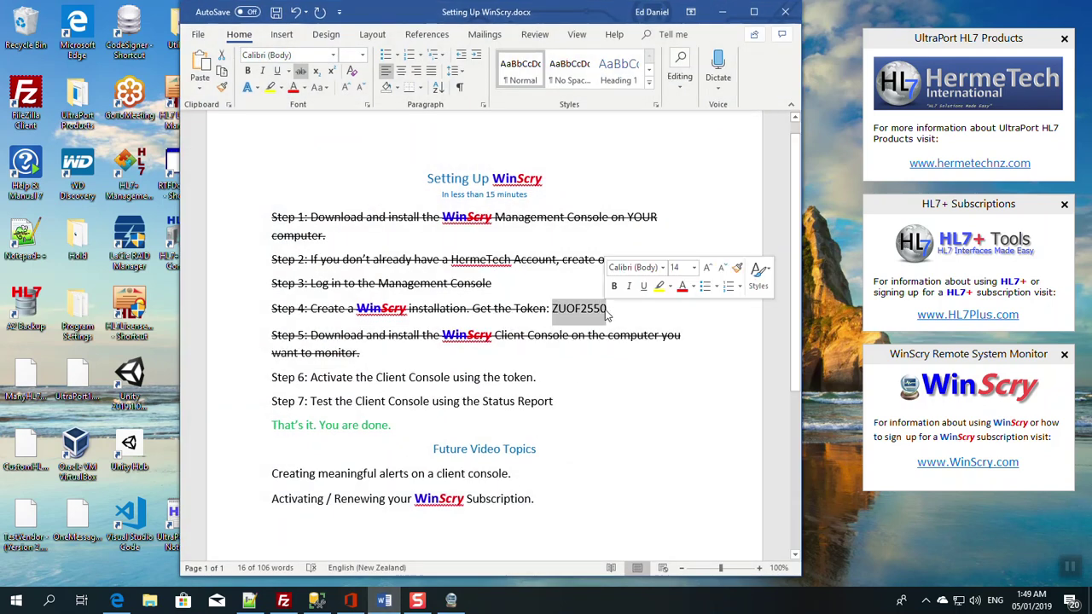
right_click(593, 309)
left_click(622, 332)
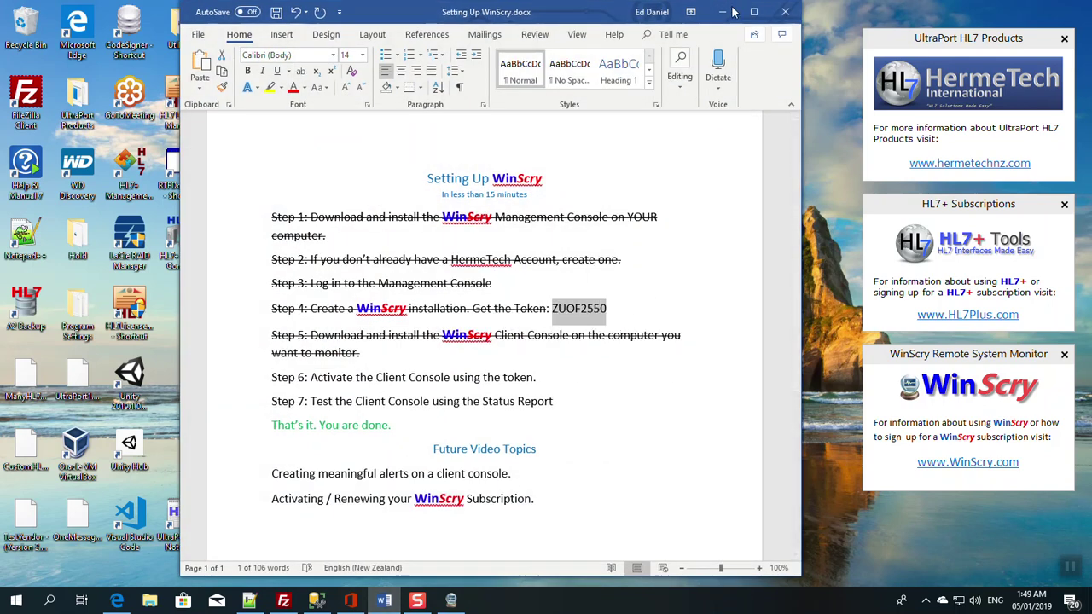
left_click(721, 12)
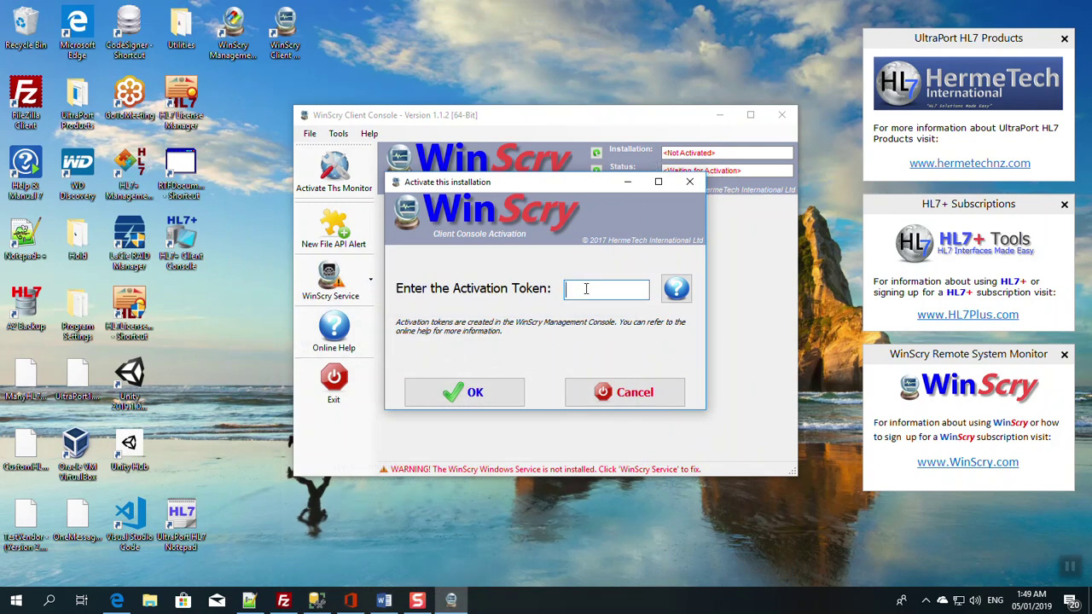
right_click(586, 288)
left_click(606, 347)
left_click(500, 388)
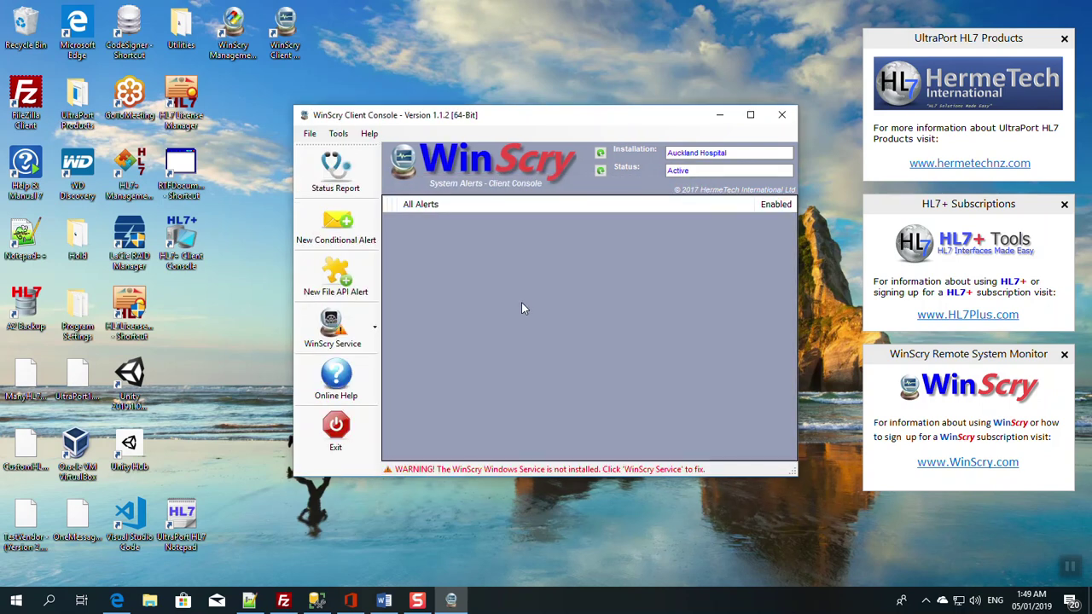
left_click(710, 171)
Strike through Step 6 about activating the Client Console in the setup document
left_click(384, 601)
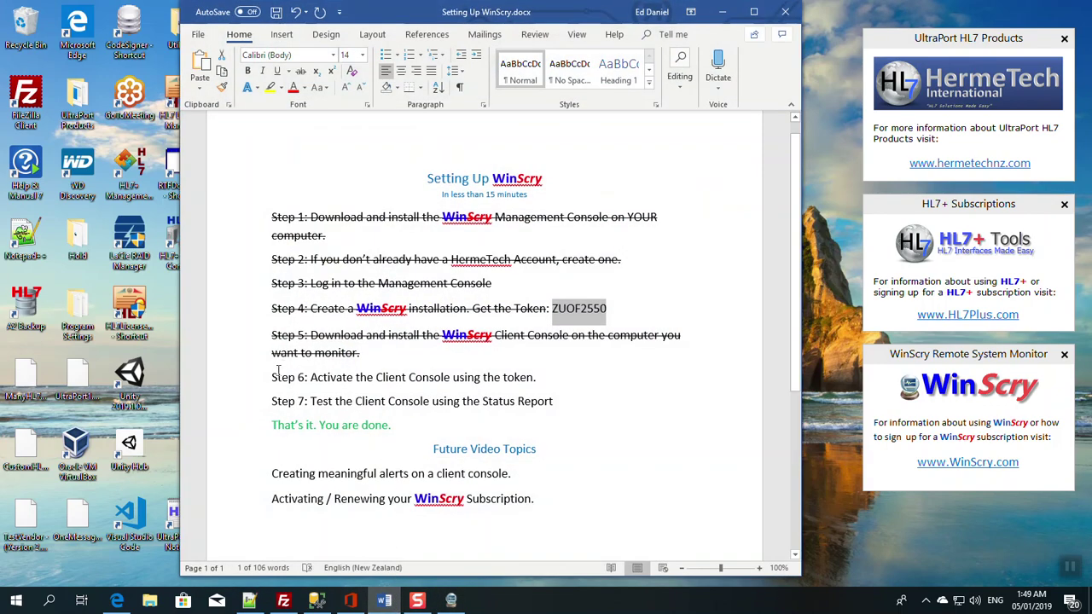
left_click_drag(270, 376, 550, 378)
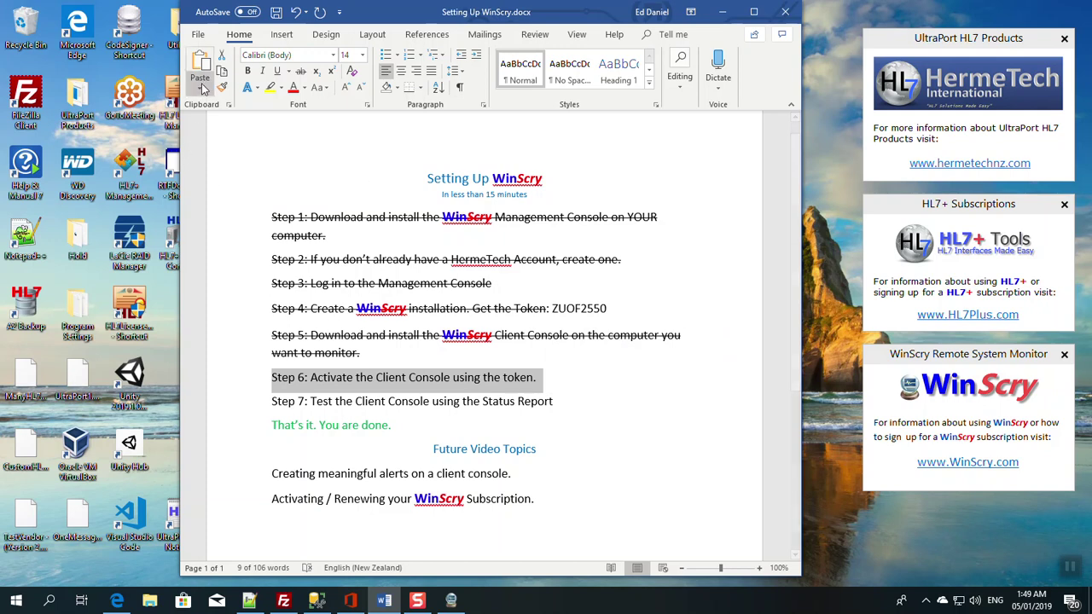
left_click(300, 71)
left_click(720, 12)
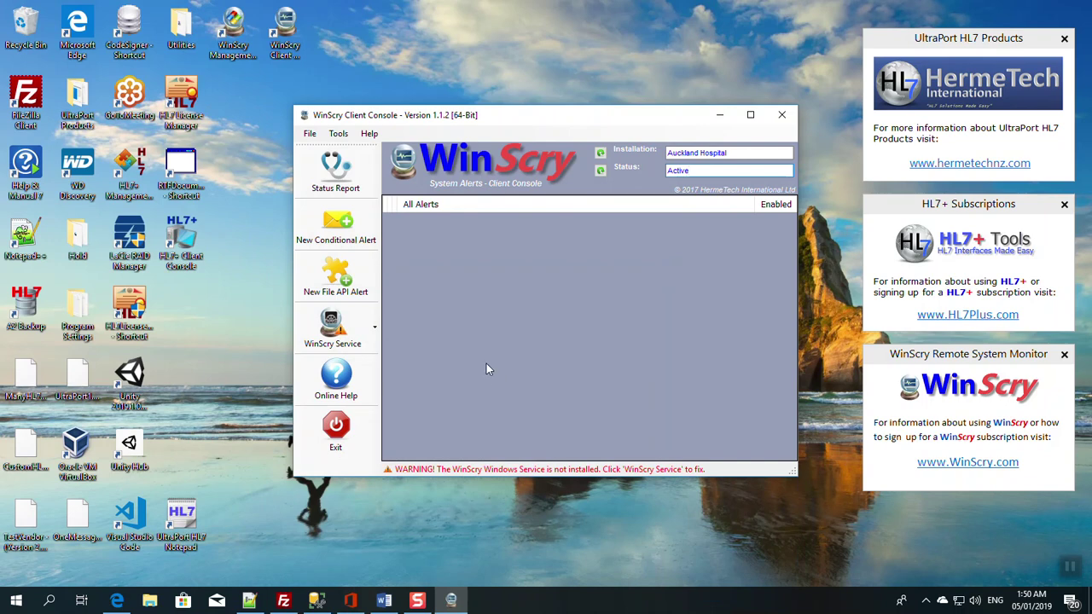
Set the Client Console's System Status Report to send Only On Demand and enable the System Status Alert
left_click(335, 177)
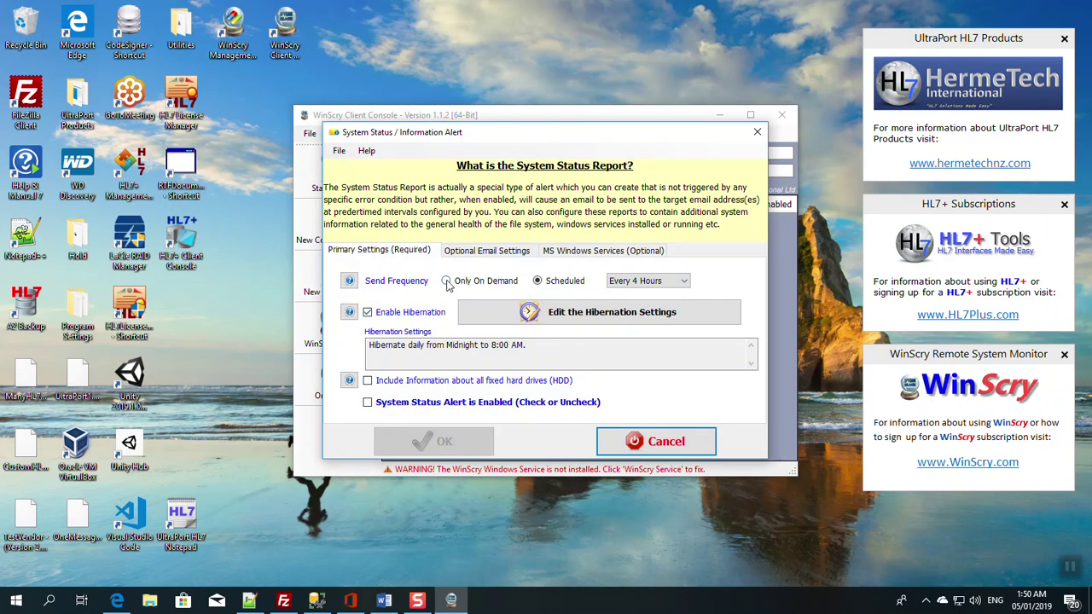
left_click(446, 281)
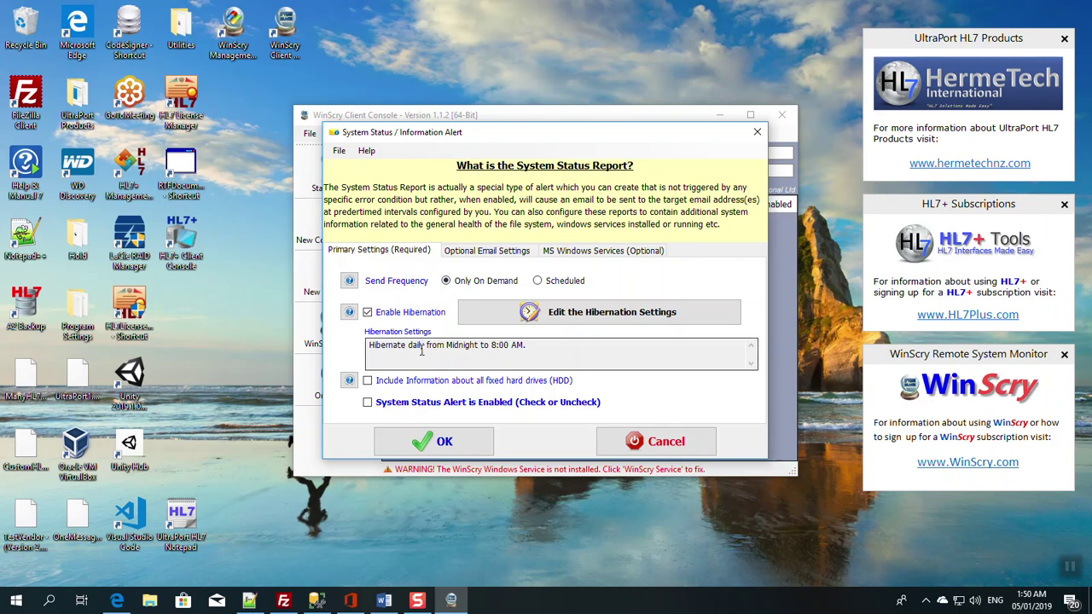
left_click(367, 404)
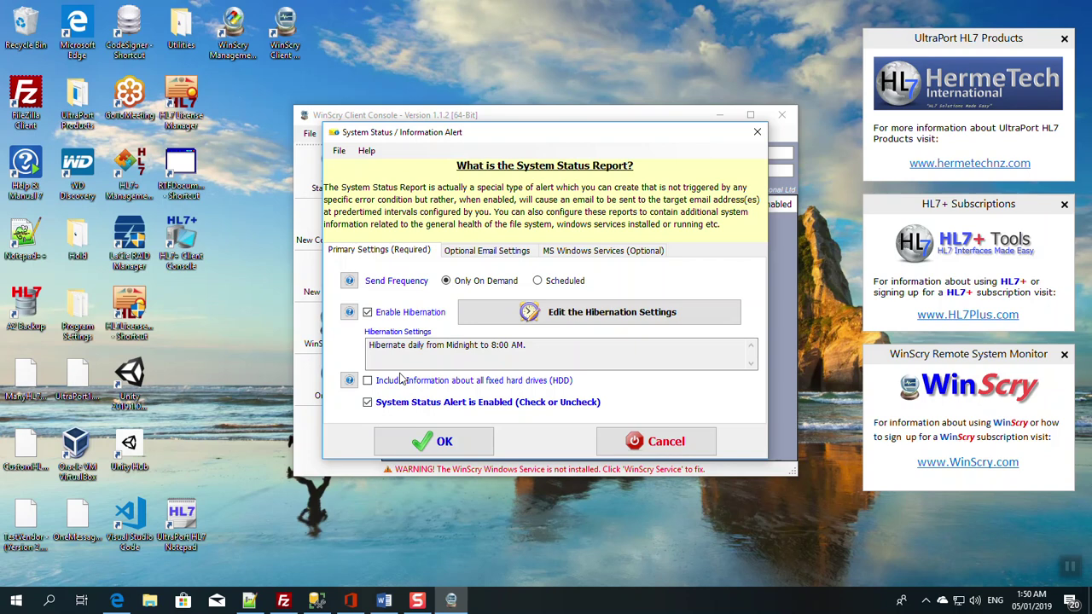
Try the SMTP override through the WinScry Web Service and the custom subject line for the status email, and switch both off
left_click(471, 253)
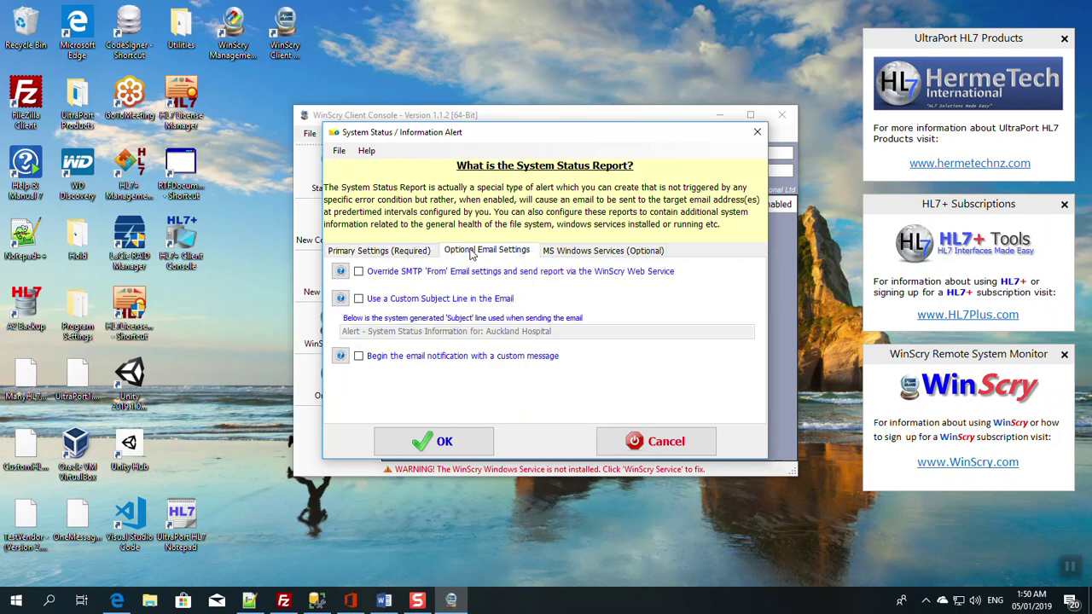
left_click(360, 275)
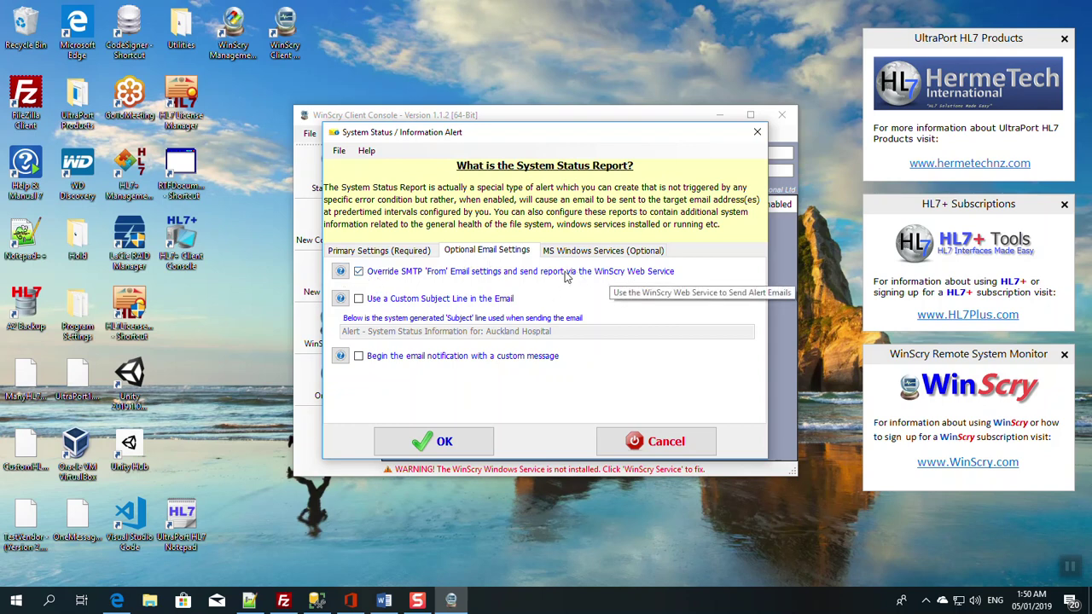
left_click(358, 272)
left_click(359, 299)
left_click(359, 299)
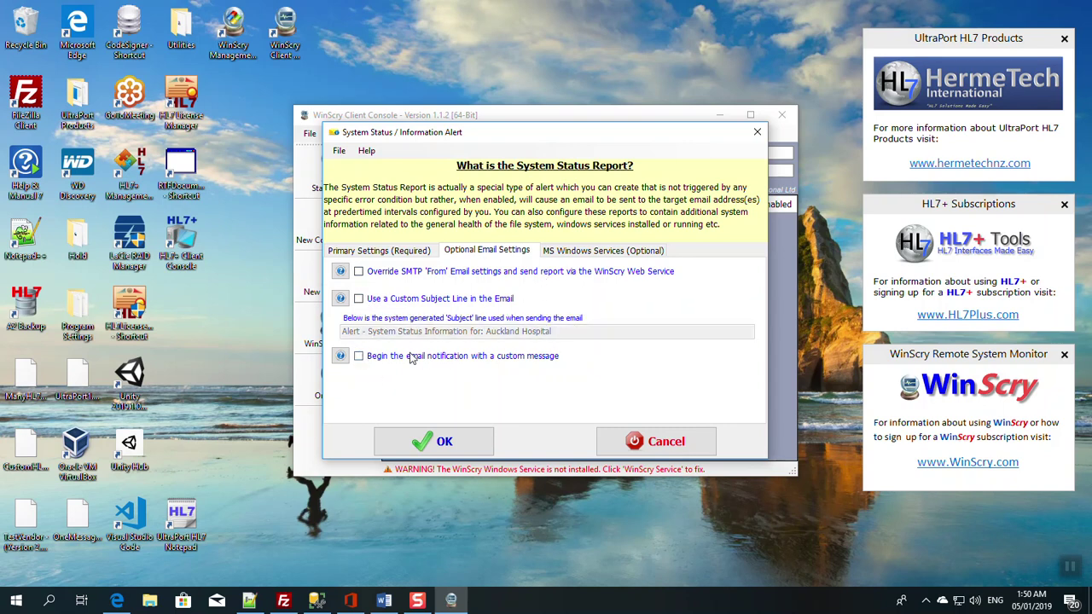
Leave the custom email message off, include information about all MS Windows Services in the System Status Report, and save the alert
left_click(358, 355)
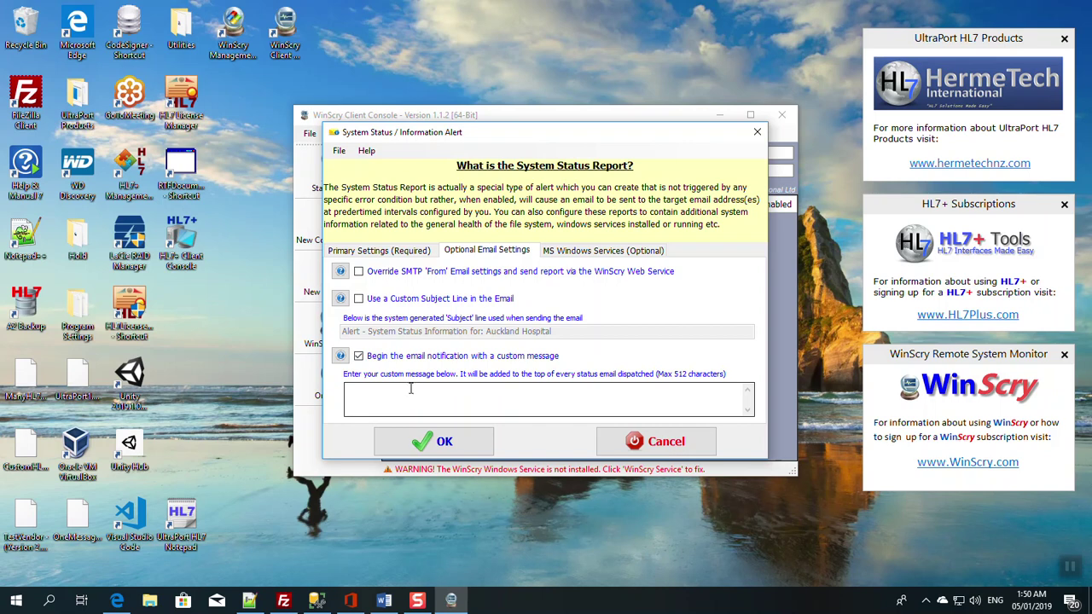
left_click(358, 356)
left_click(581, 251)
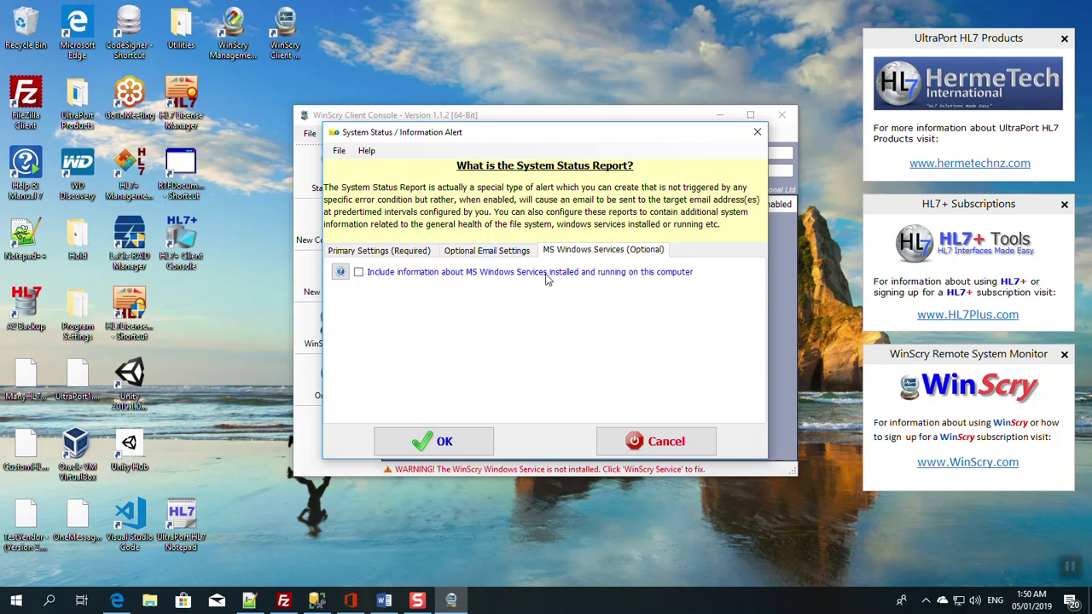
left_click(358, 272)
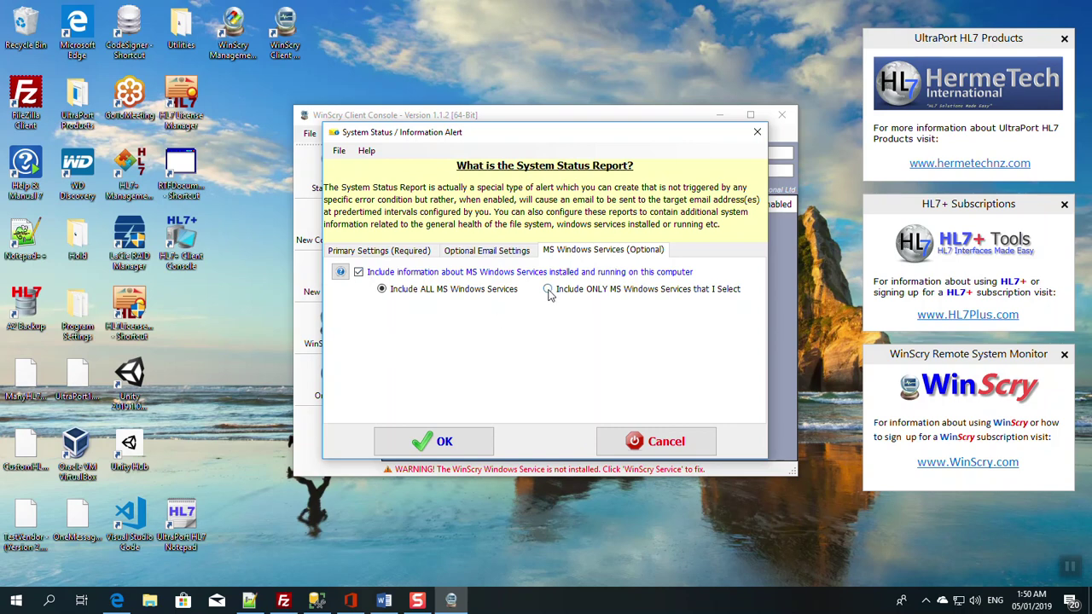
left_click(418, 442)
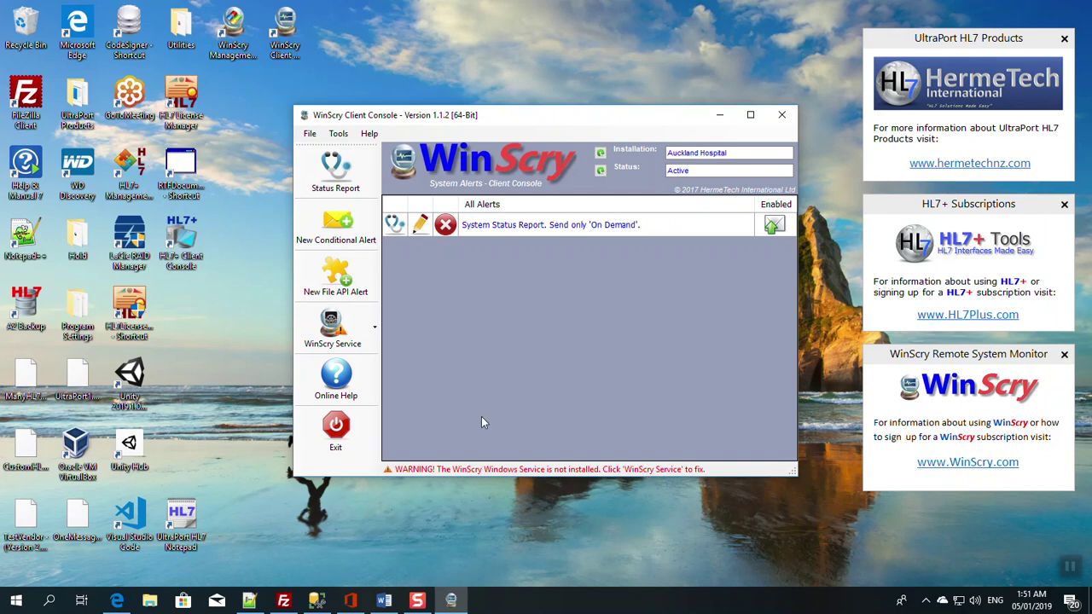
Install the WinScry Windows Service from the Client Console
left_click(370, 335)
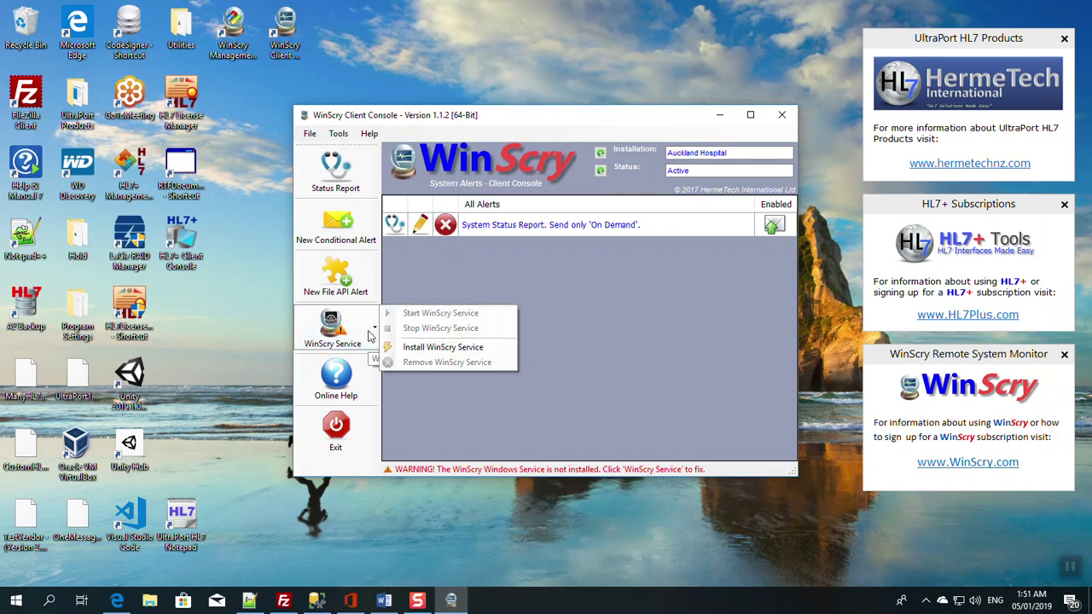
left_click(447, 348)
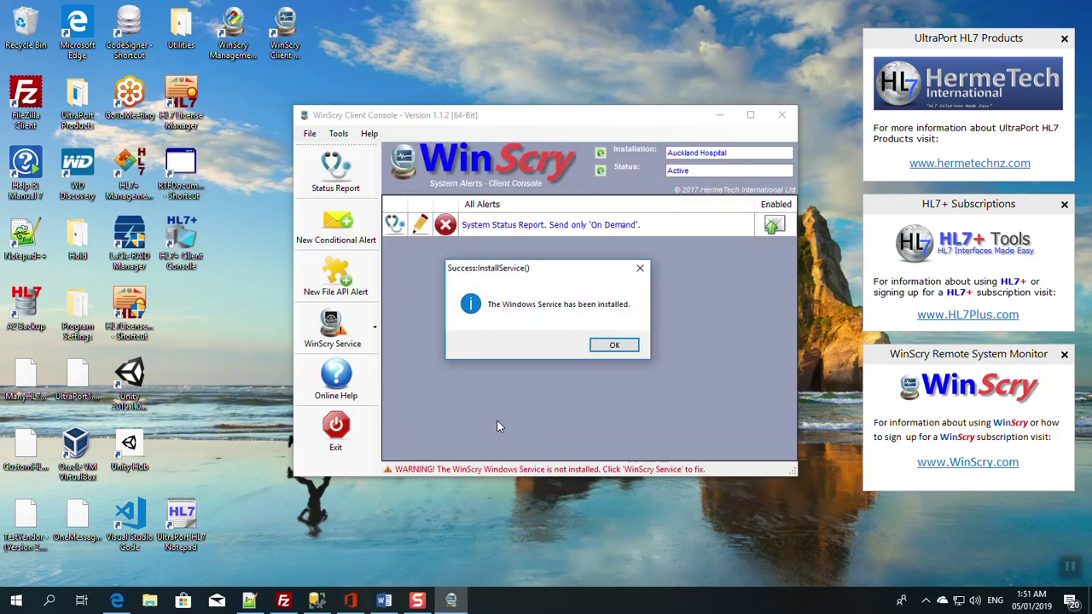
left_click(611, 345)
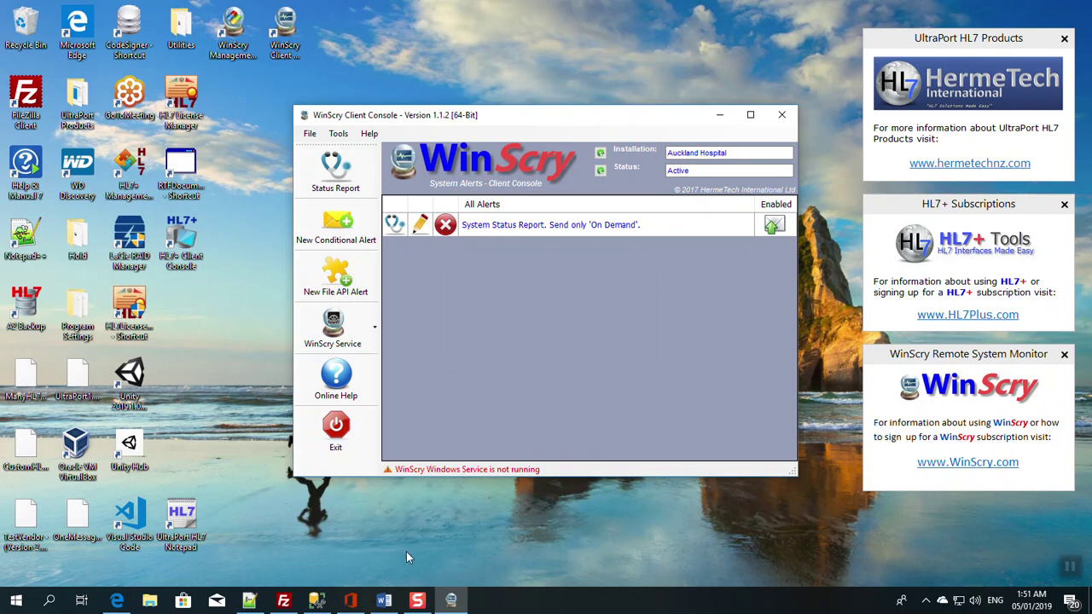
Check Step 7 in the setup document, create a Send Now request for the System Status Report, and start the WinScry Service
left_click(384, 602)
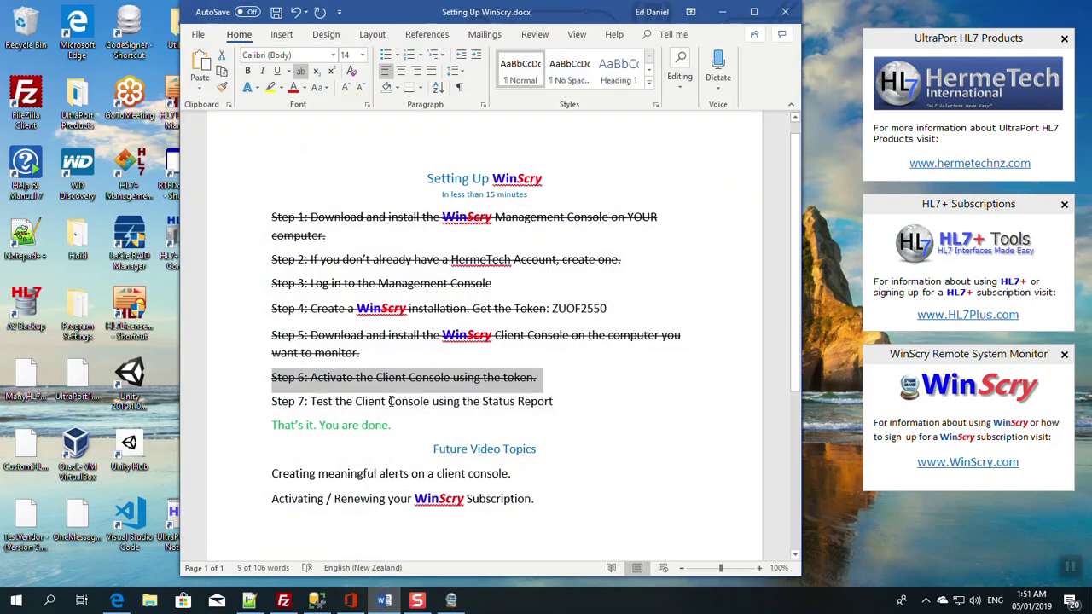
left_click(389, 401)
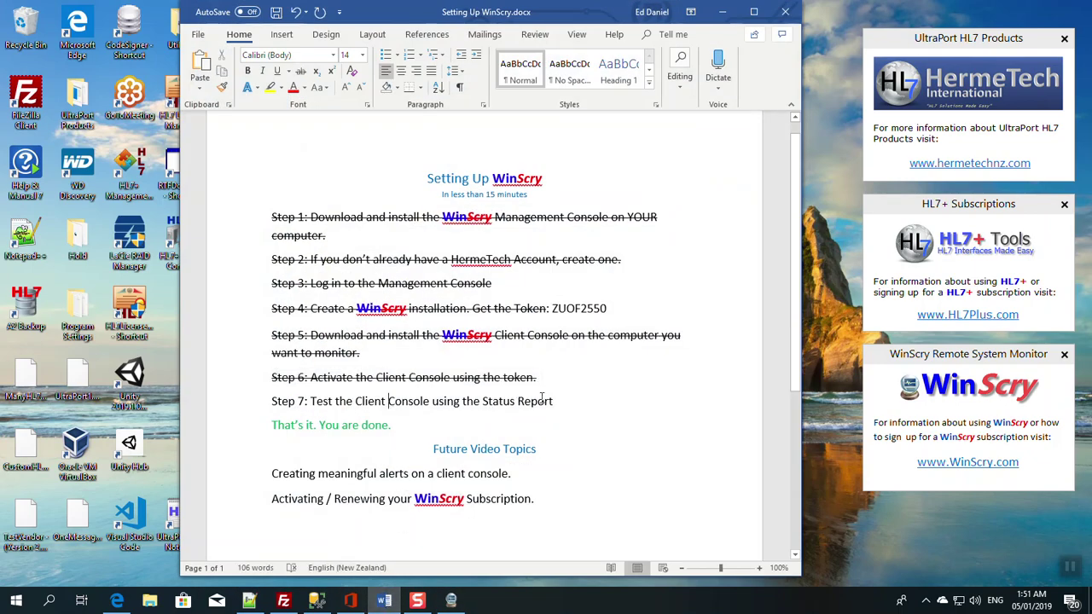
left_click(722, 12)
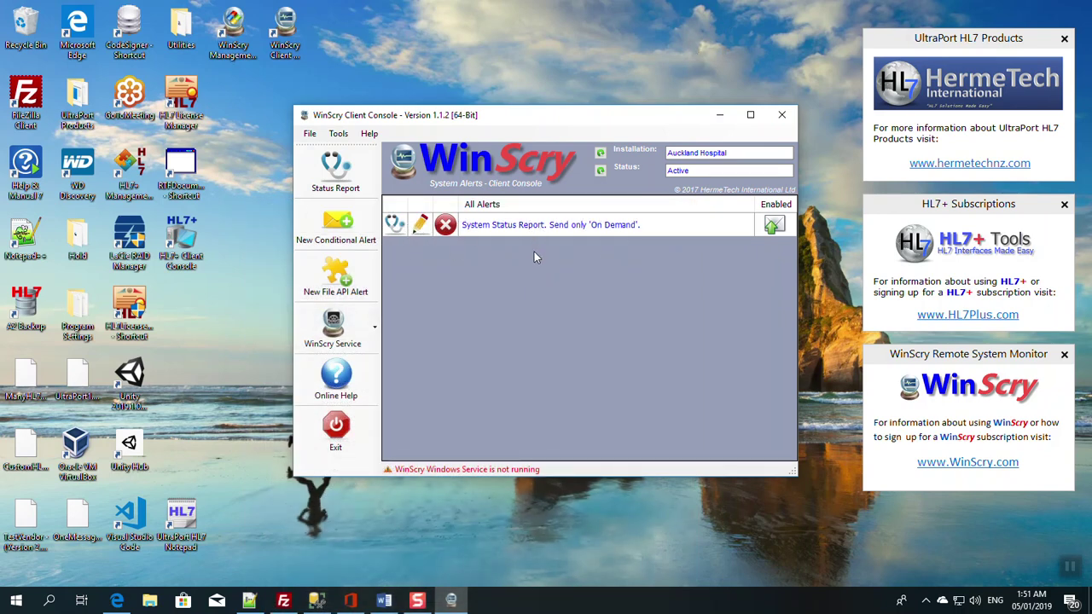
left_click(776, 227)
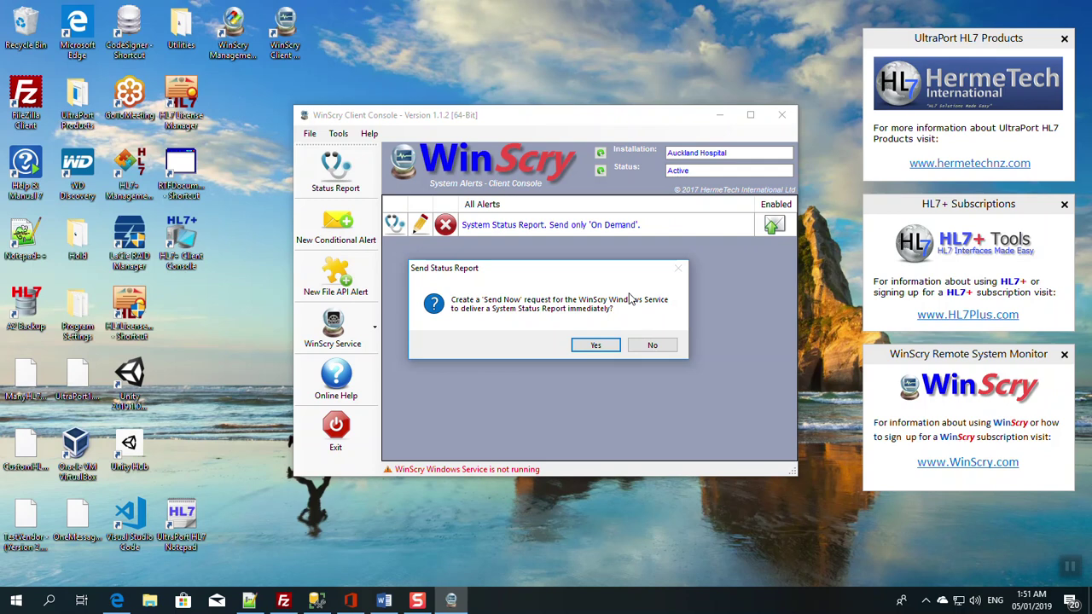
left_click(616, 349)
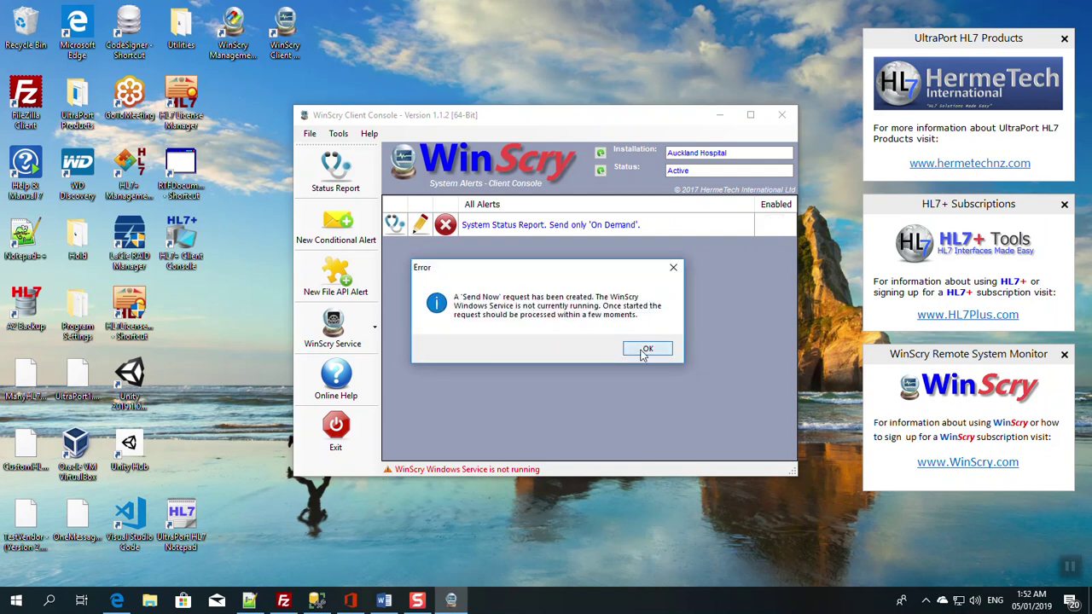
left_click(645, 351)
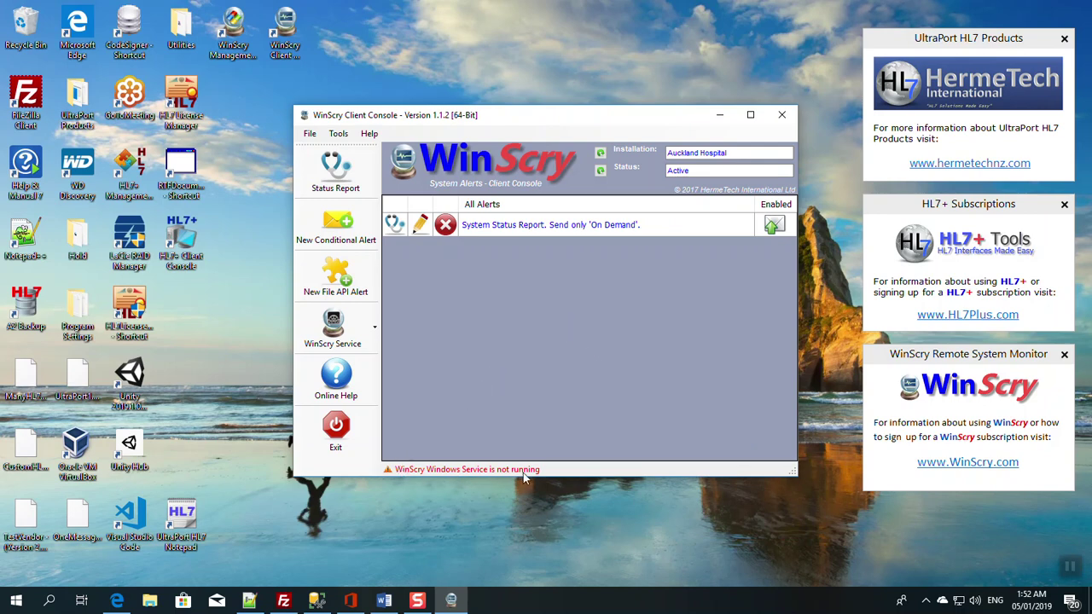
left_click(365, 328)
left_click(443, 314)
Review the WinScry service log System Log.20190501.log for the status report activity, and close it
left_click(339, 135)
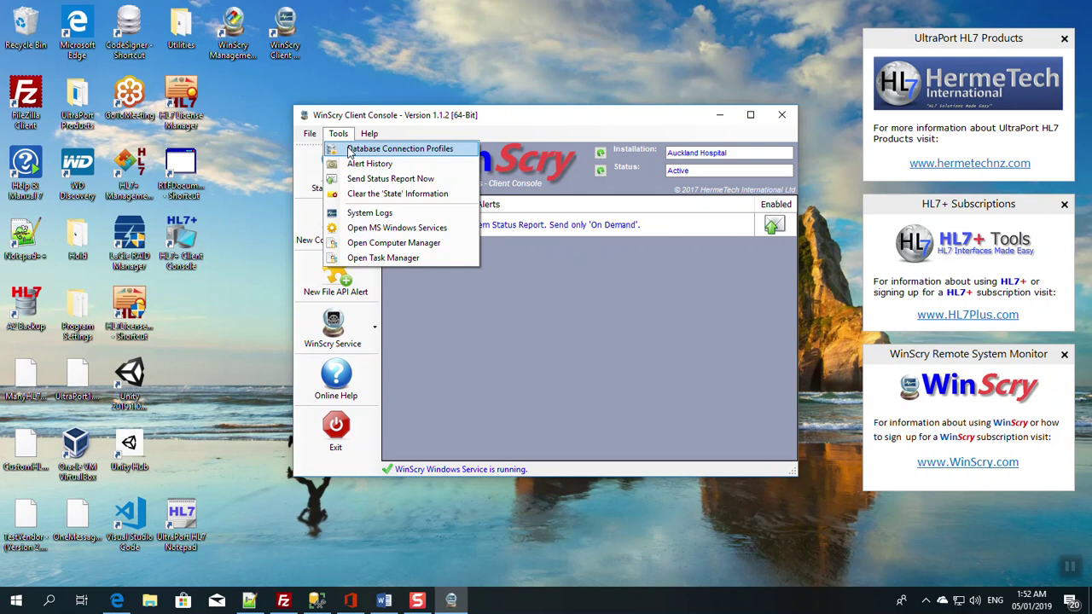
left_click(358, 215)
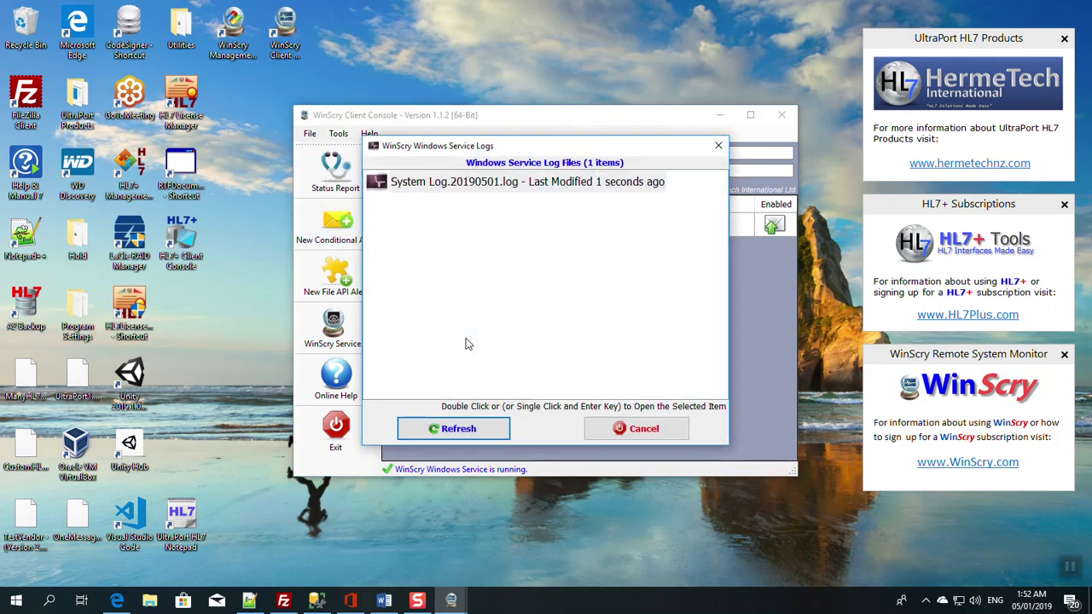
left_click(498, 191)
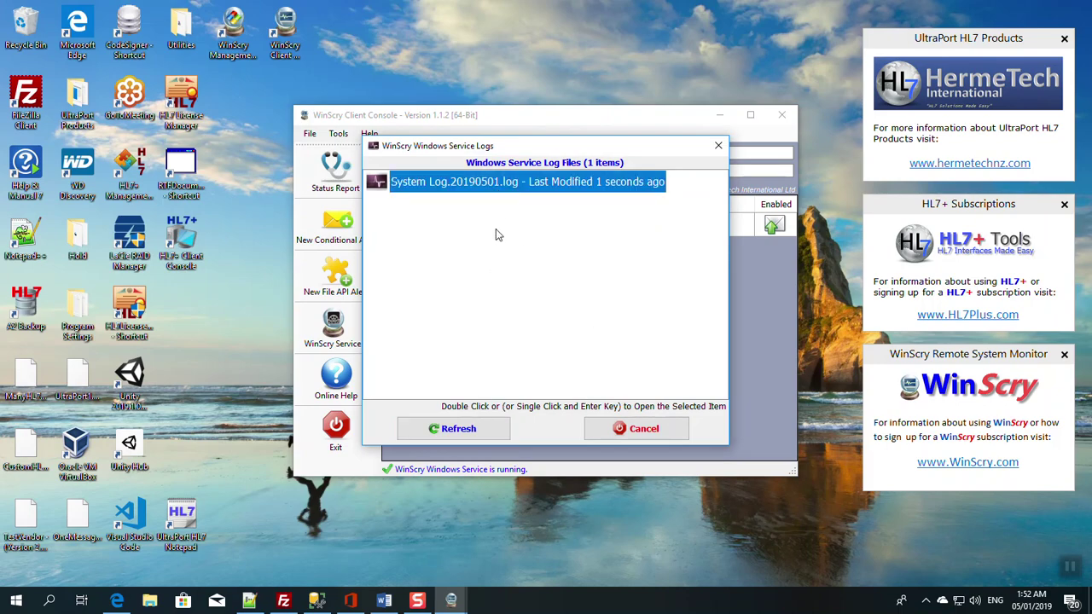
double_click(499, 194)
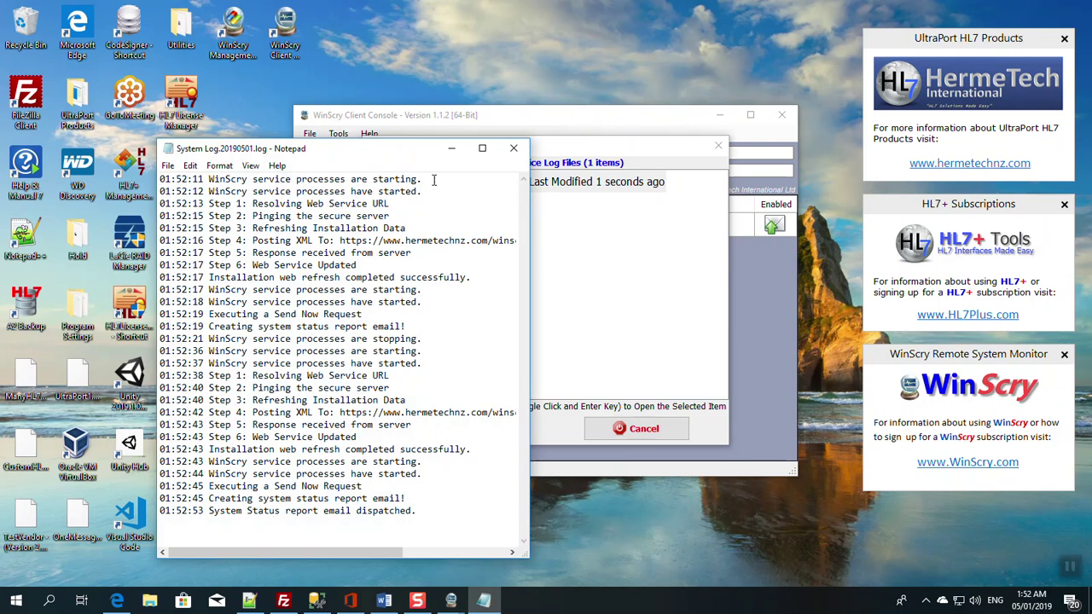
left_click(514, 147)
left_click(623, 431)
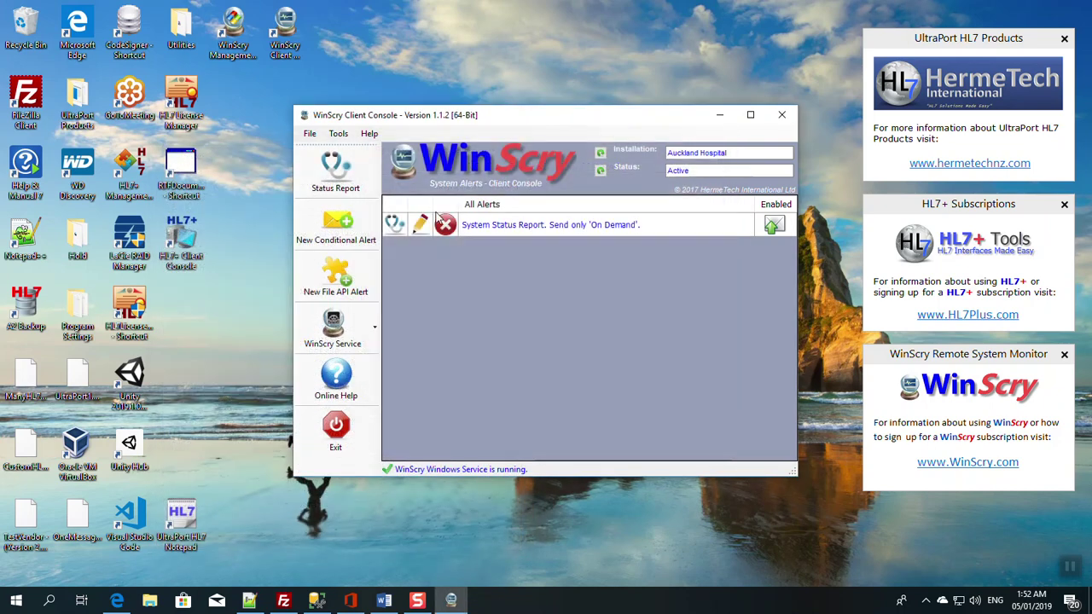
Open the generated report from the Alert History and examine its local system and contact information
left_click(339, 134)
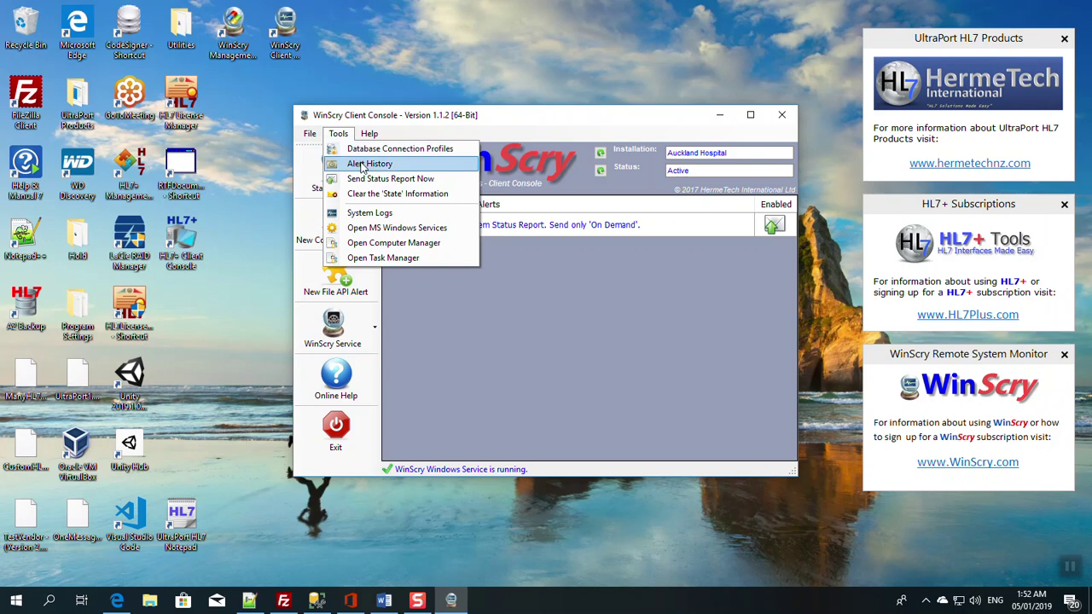
left_click(361, 165)
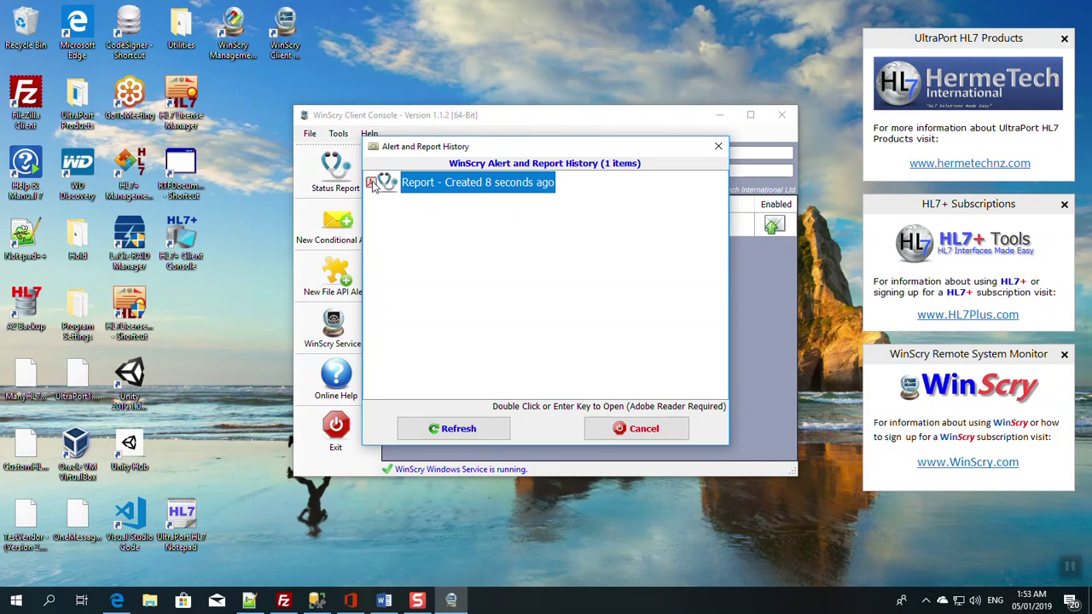
double_click(444, 188)
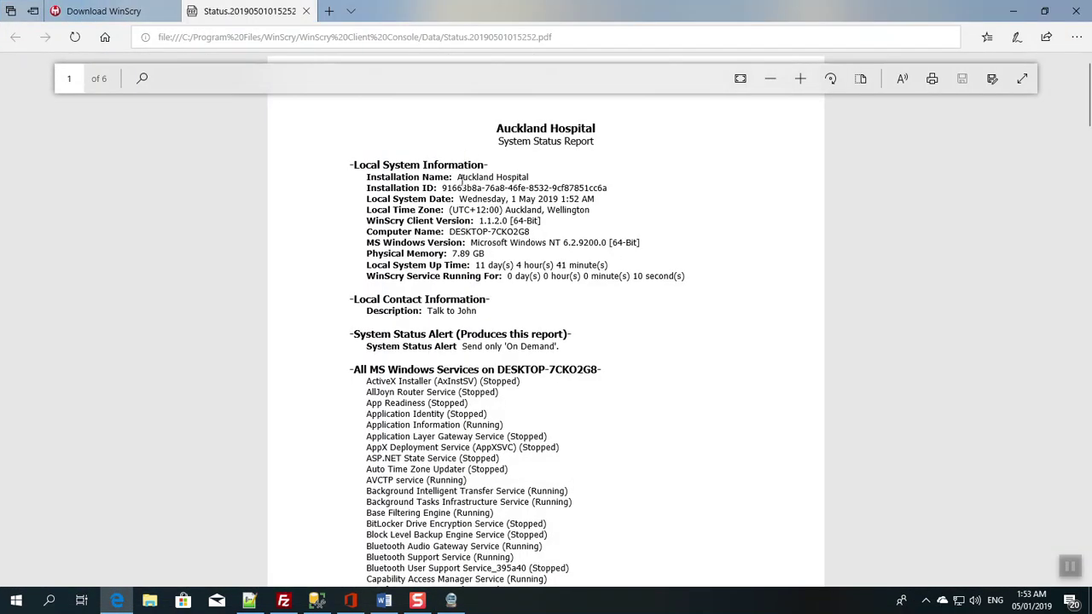
scroll(460, 256, "down", 5)
scroll(463, 259, "up", 5)
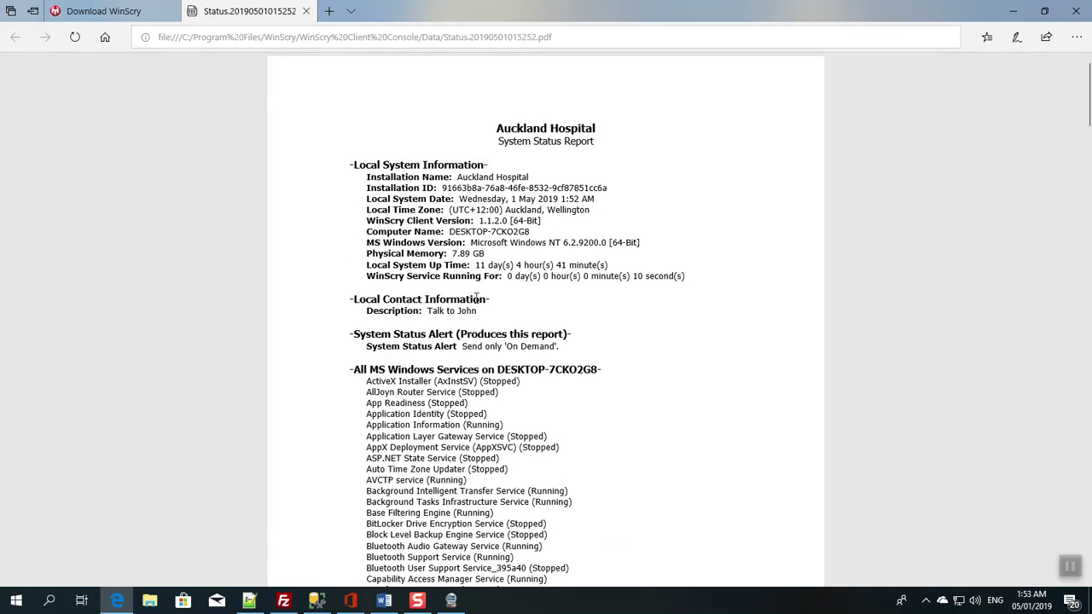
scroll(462, 269, "down", 5)
scroll(462, 270, "up", 5)
left_click_drag(426, 312, 478, 313)
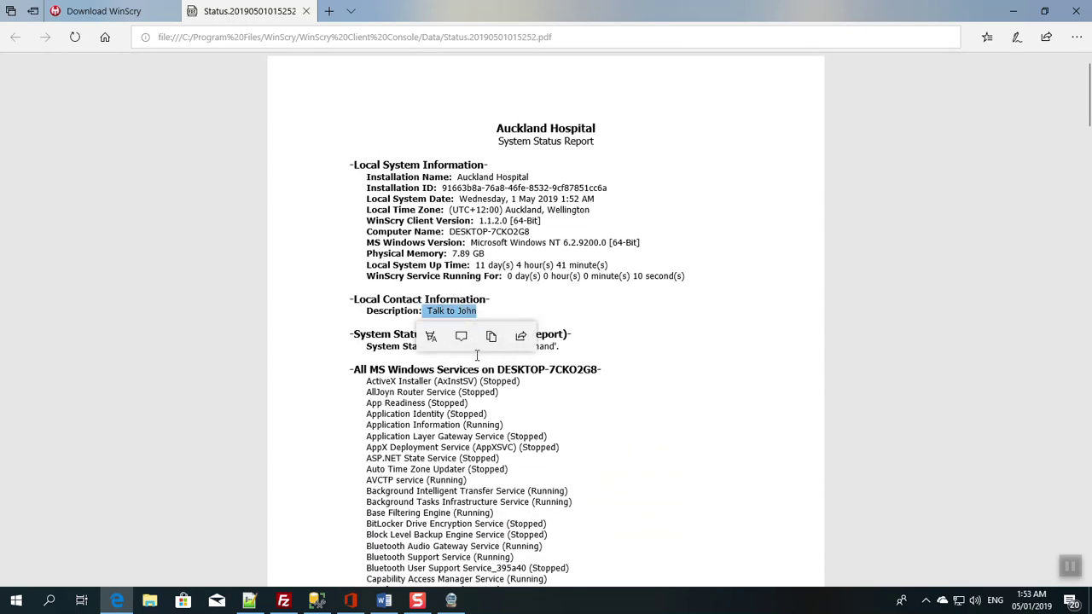
left_click(458, 256)
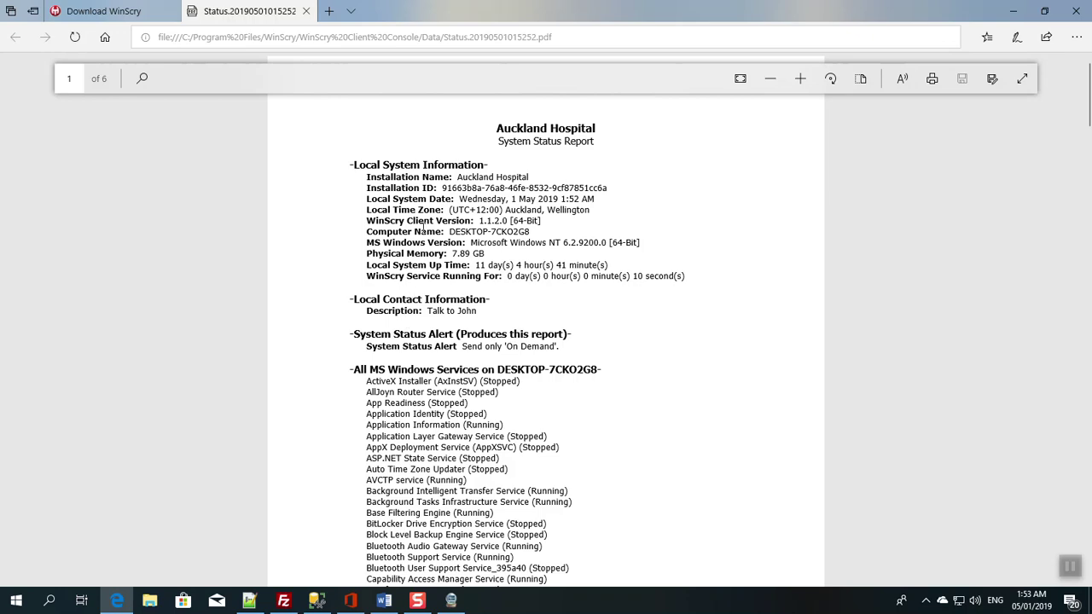
Examine the list of all MS Windows Services in the status report PDF
scroll(413, 293, "down", 3)
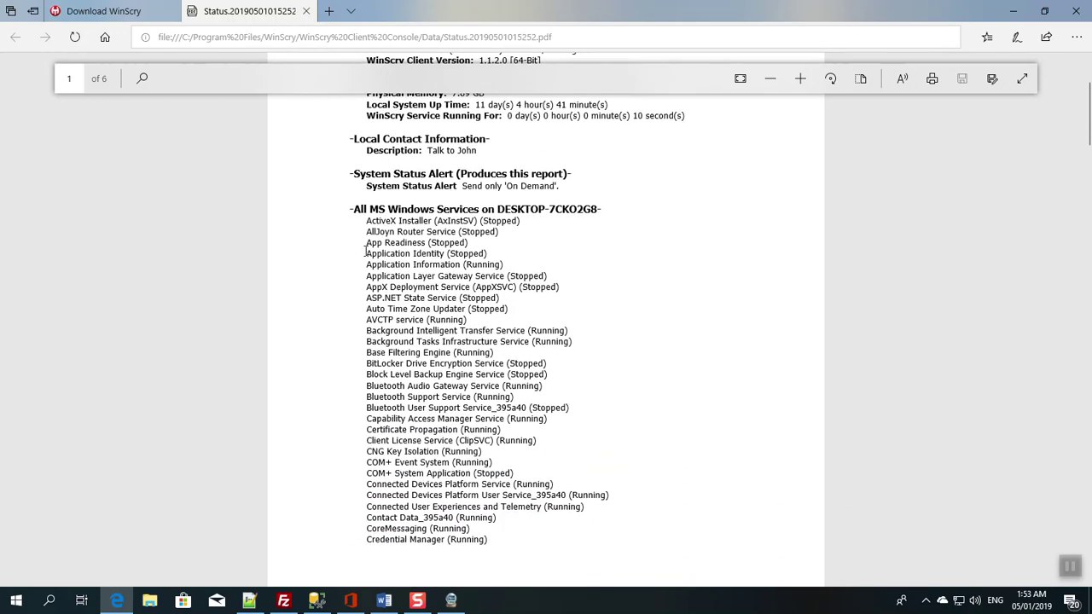
left_click_drag(366, 221, 501, 462)
scroll(502, 462, "down", 2)
scroll(486, 355, "down", 10)
scroll(485, 352, "down", 10)
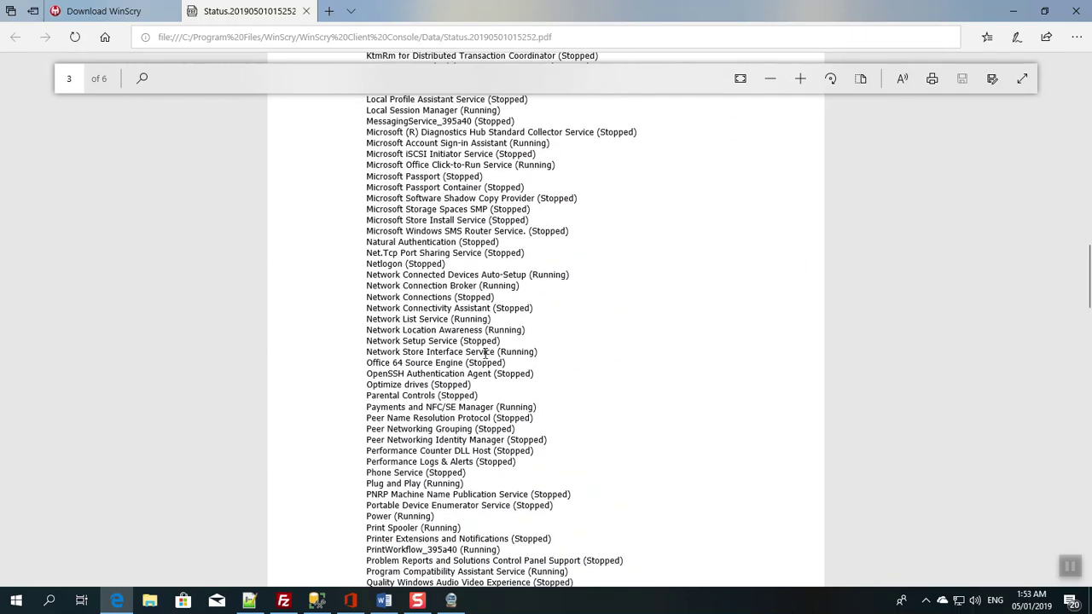
scroll(486, 351, "down", 2)
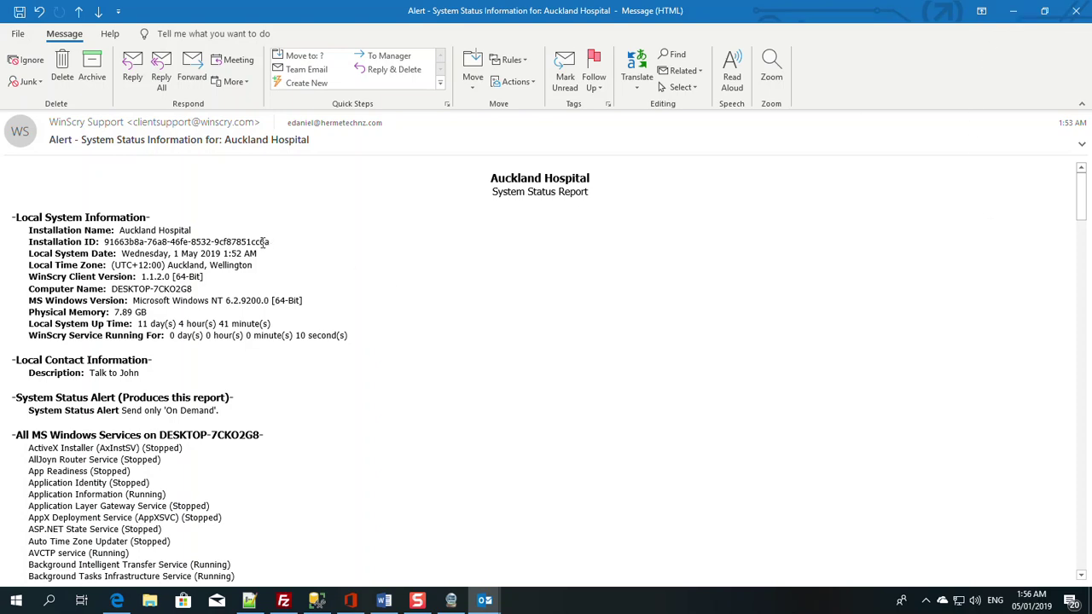
Read through the System Status Information alert email for Auckland Hospital in Outlook
scroll(263, 242, "down", 7)
scroll(263, 243, "up", 3)
scroll(263, 242, "up", 4)
scroll(207, 458, "down", 4)
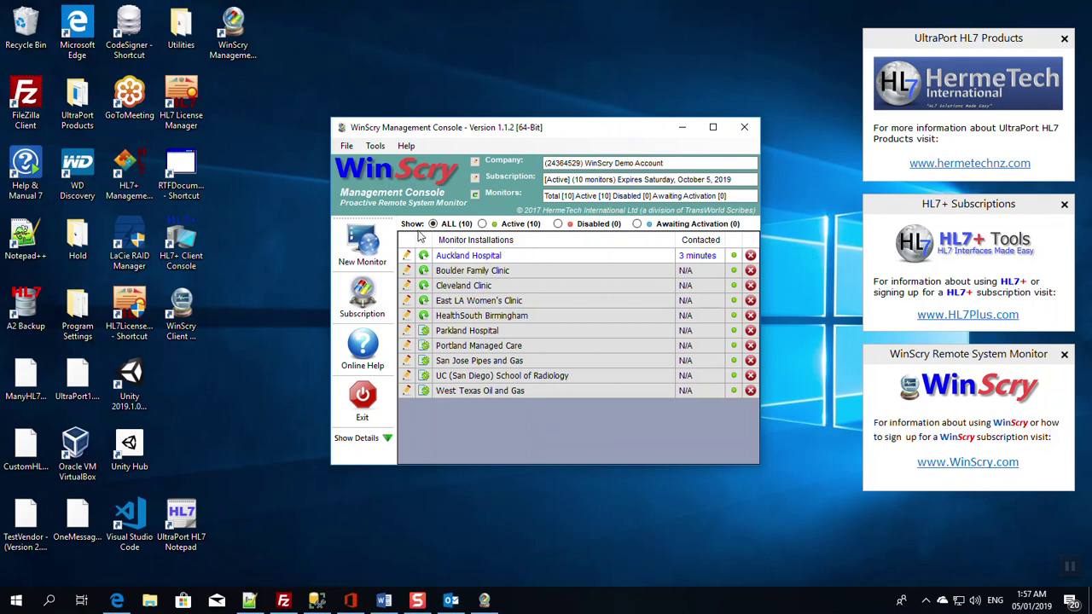
Switch to the WinScry Management Console, list only the active monitors, and show the extended installation details
left_click(483, 224)
left_click(388, 437)
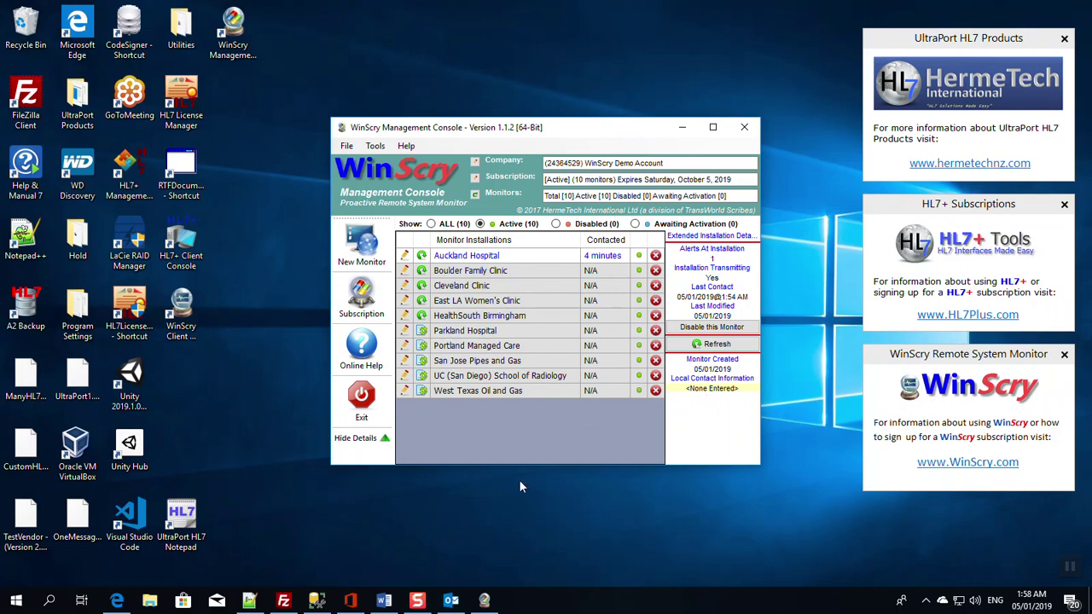
Return to Setting Up WinScry.docx and strike through Step 7 about testing the Client Console using the Status Report
left_click(452, 601)
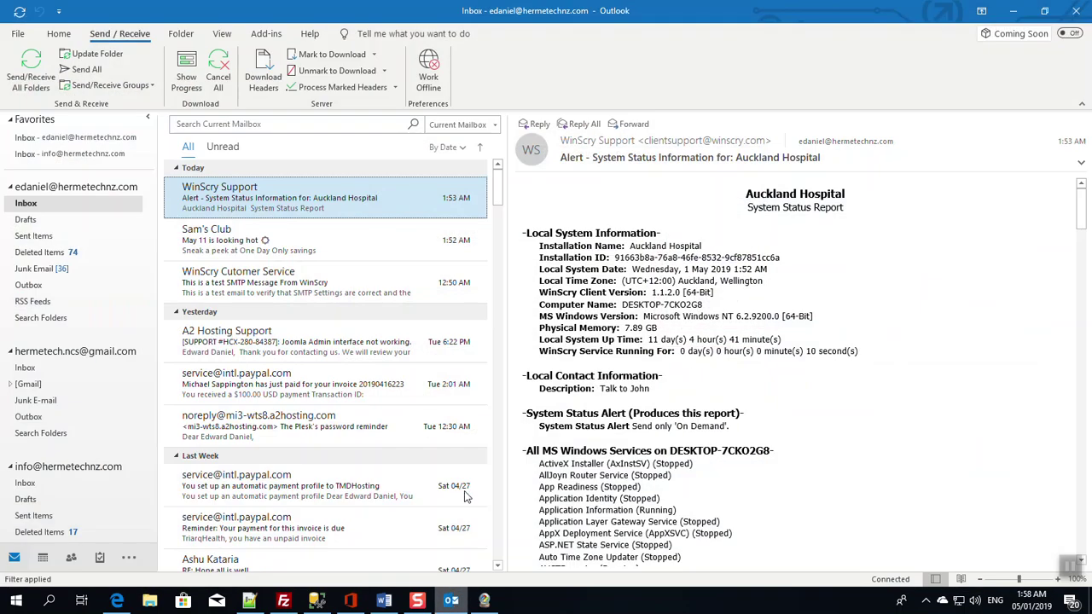
left_click(384, 601)
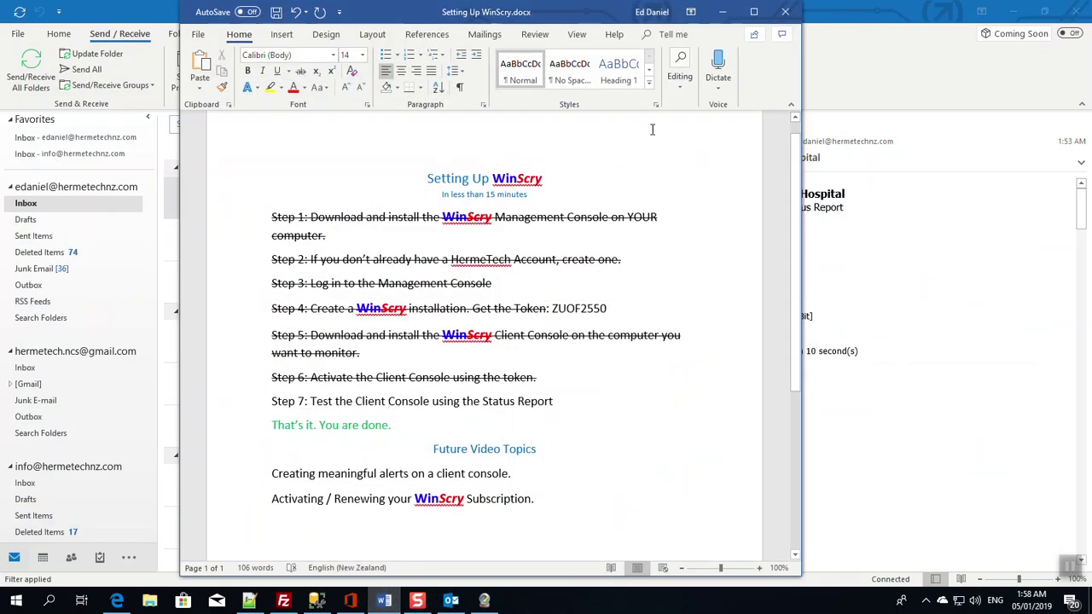
left_click(1012, 12)
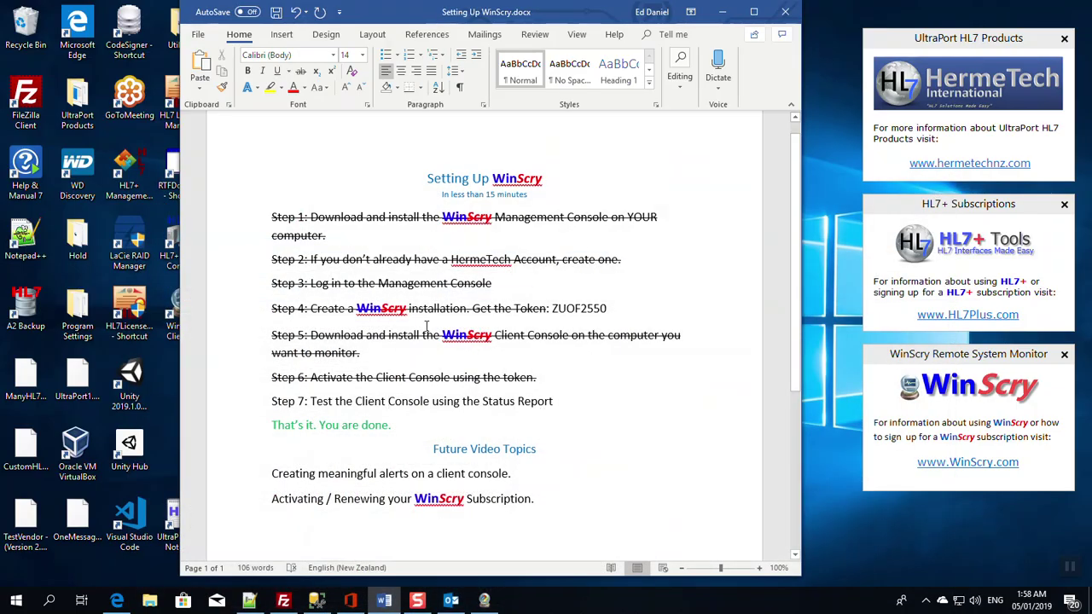
left_click_drag(272, 401, 563, 409)
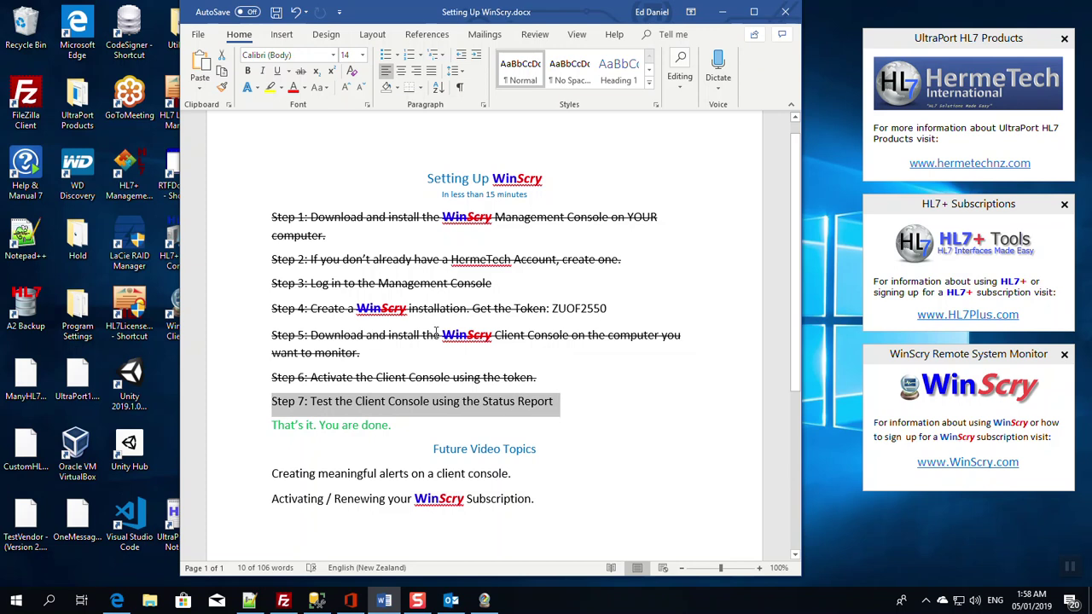
left_click(301, 72)
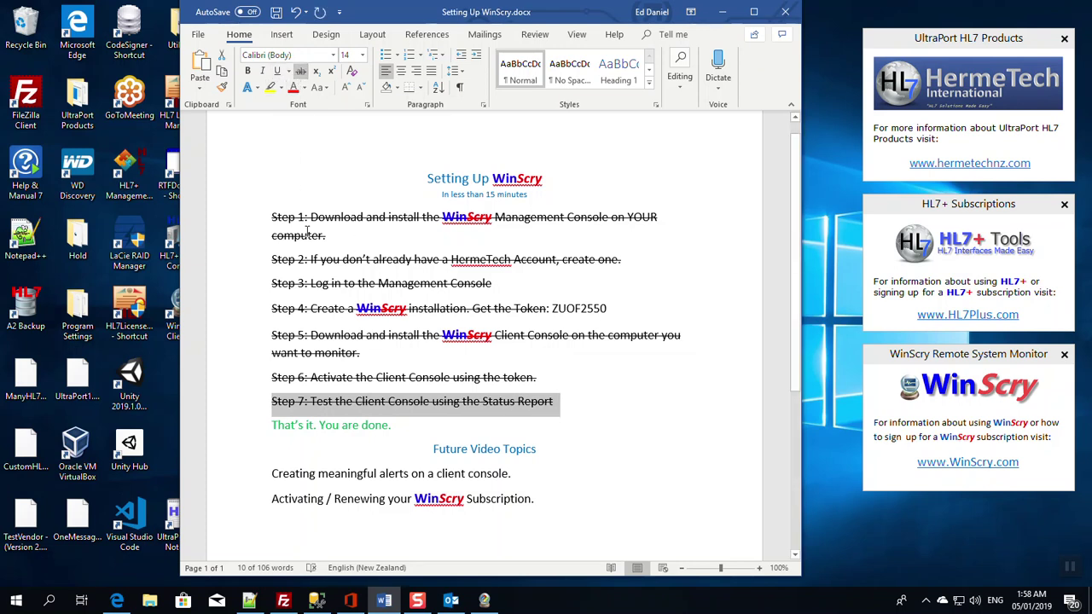